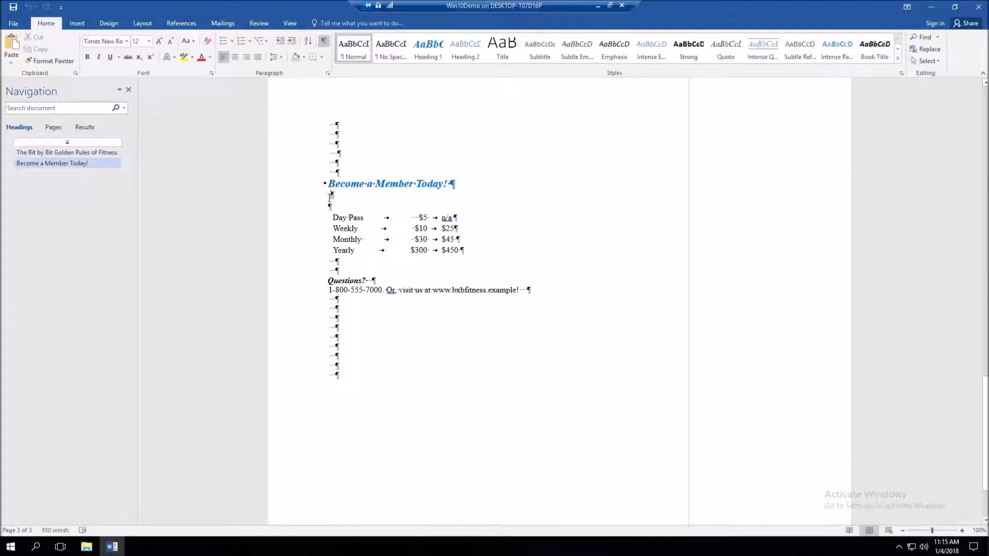
Insert a table with 3 columns and 1 row below the "Become a Member Today!" heading
click(77, 24)
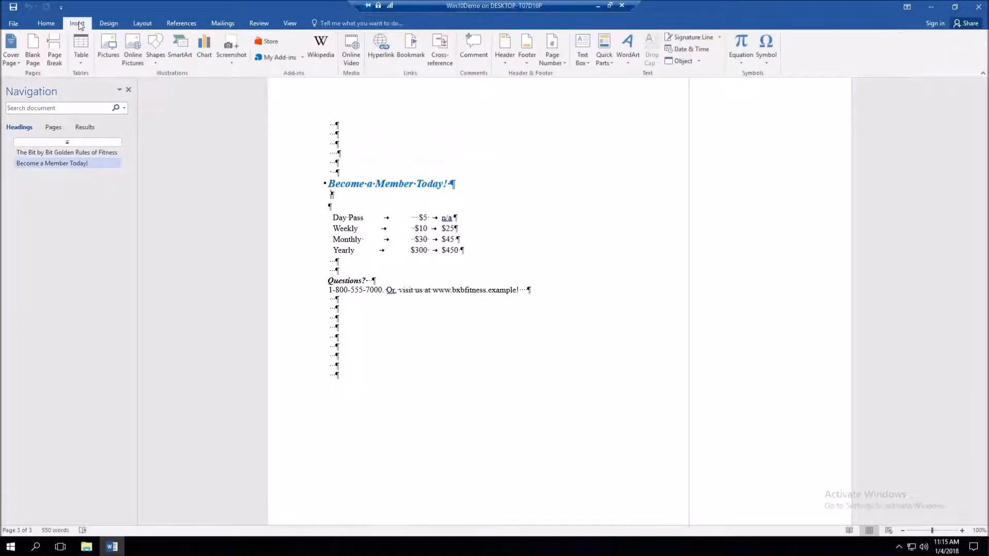
click(81, 66)
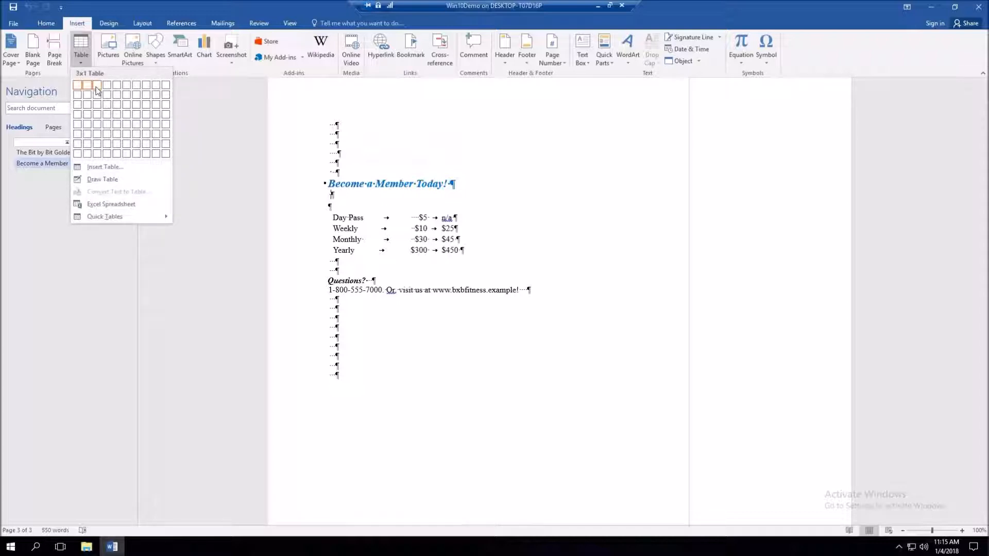
click(101, 172)
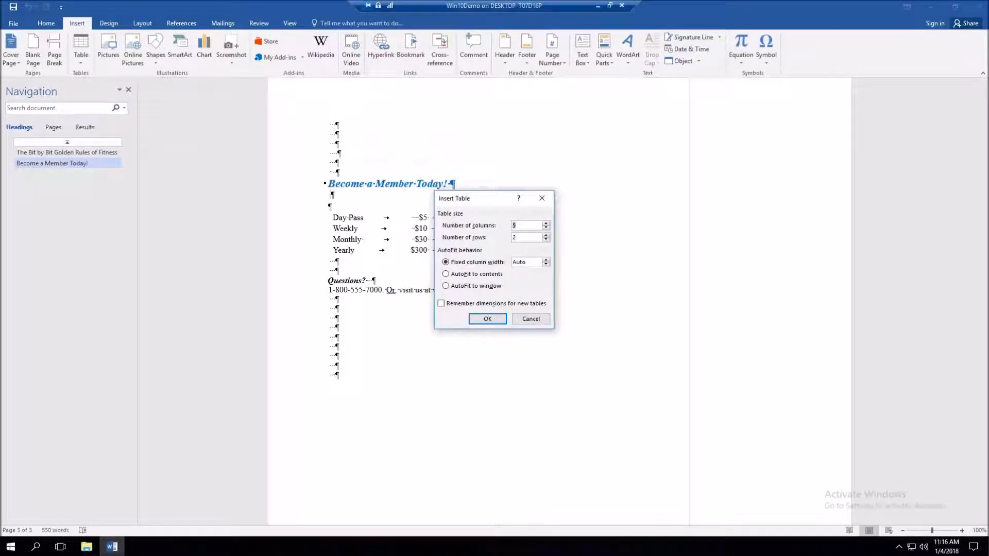
text(3)
double_click(522, 237)
click(488, 319)
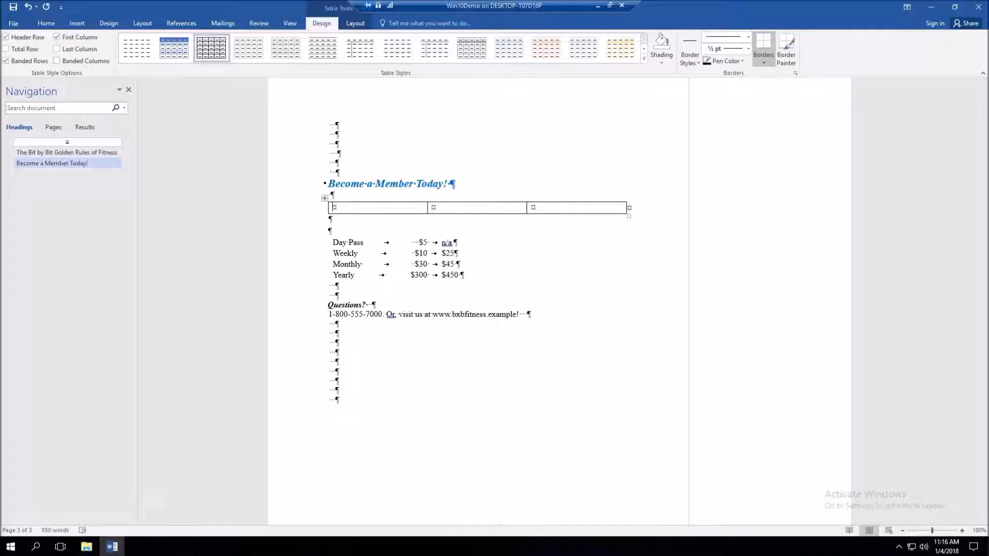
Fill the table's three cells with the column headings Membership Level, Single and Family
text(Membership Level)
key(Tab)
text(Single)
key(Tab)
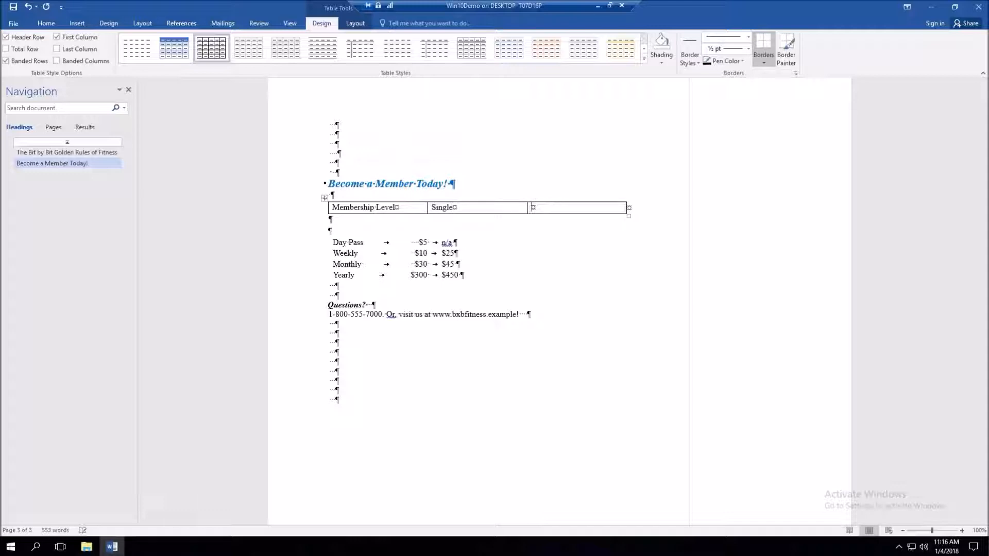
text(Family)
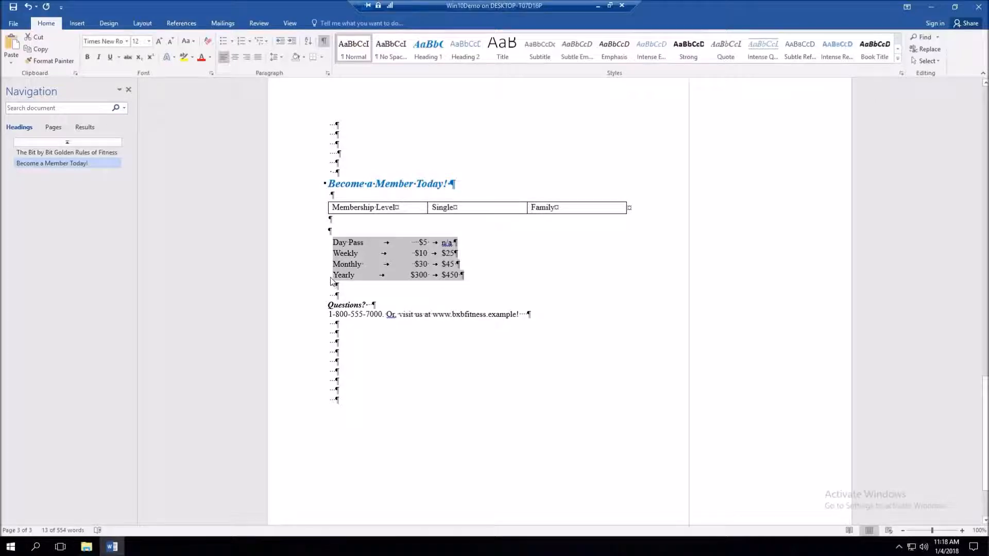
Convert the selected membership price lines, Day Pass through Yearly, into a 3-column table with the text separated at tabs
click(78, 26)
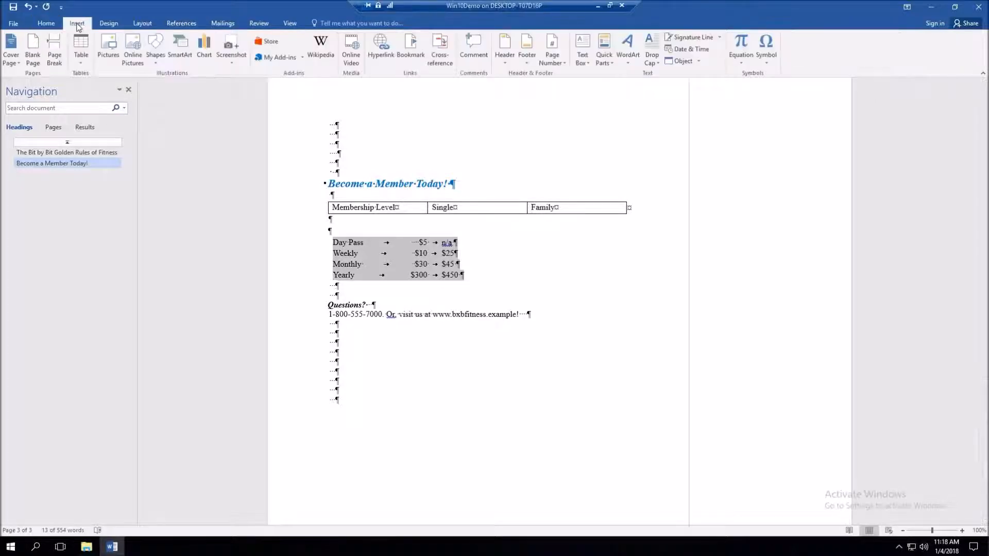
click(80, 62)
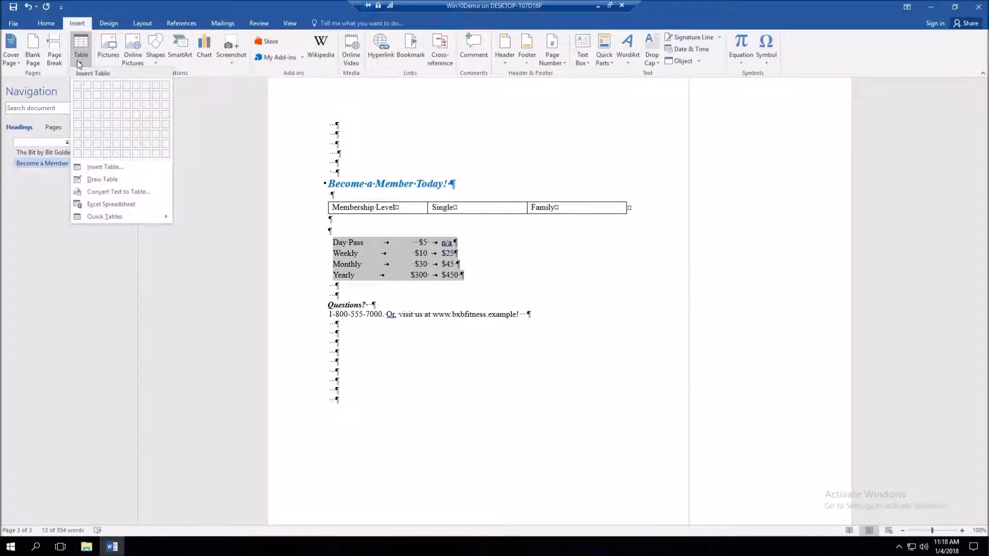
click(91, 194)
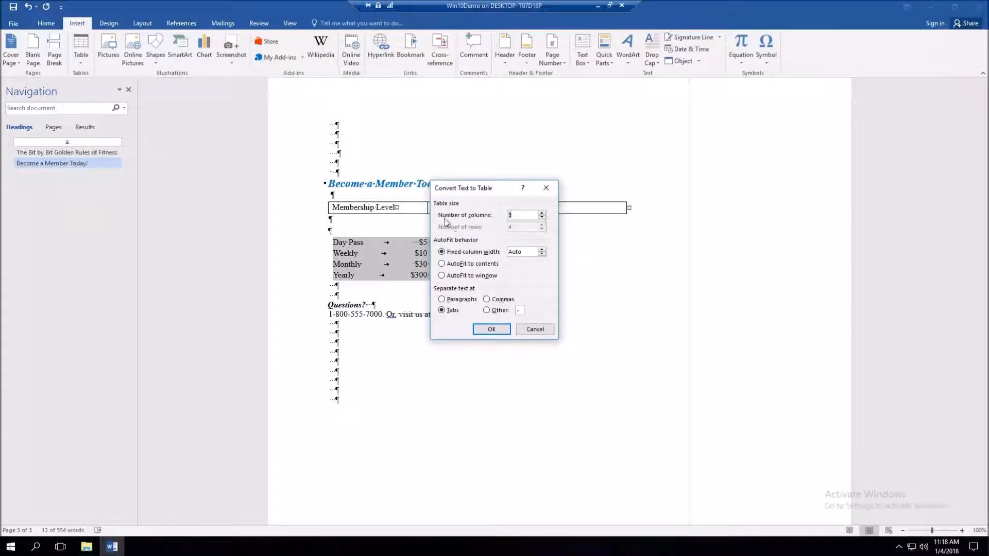
drag(503, 194, 587, 256)
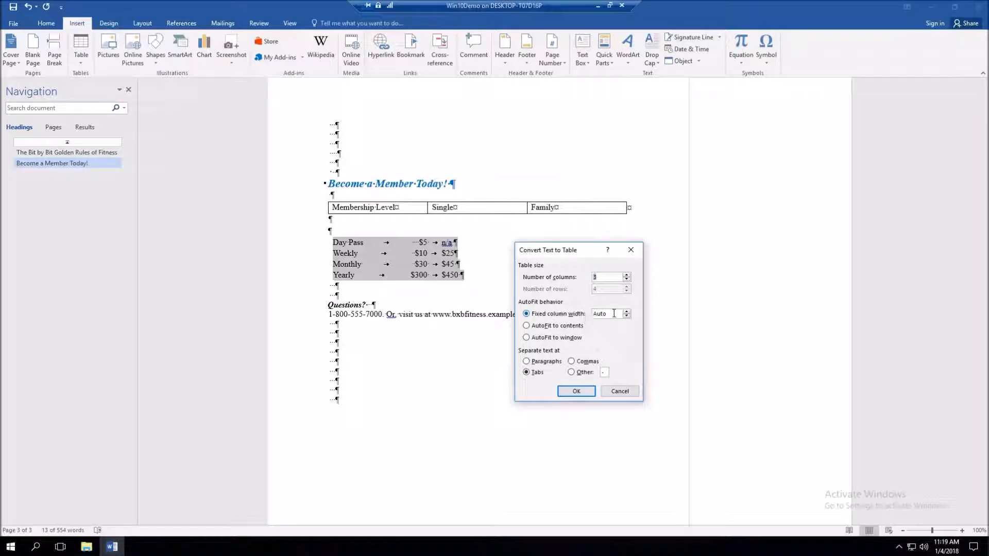
click(577, 392)
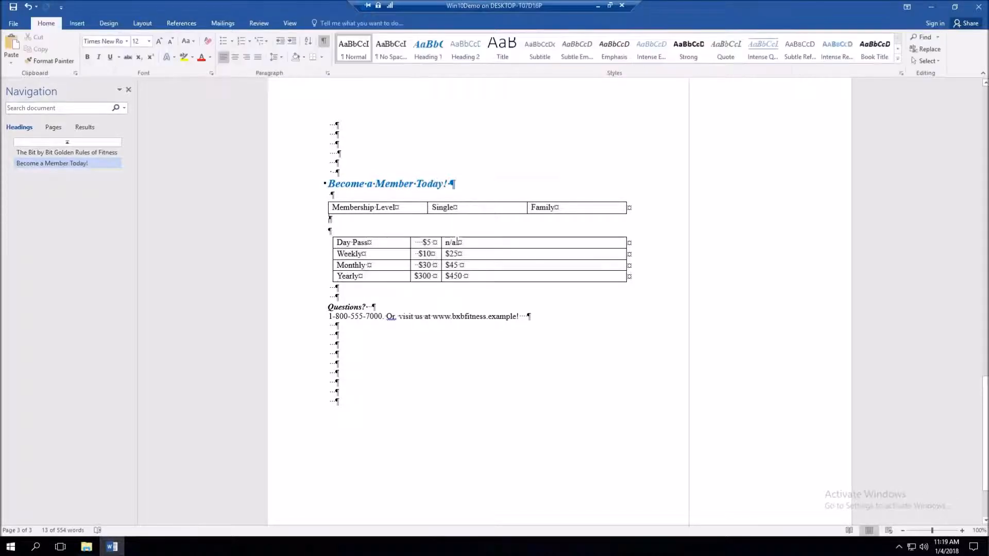
Delete the blank paragraphs between the two tables to join them, and align the price rows' left edge with the heading row
click(328, 220)
key(Delete)
key(Delete)
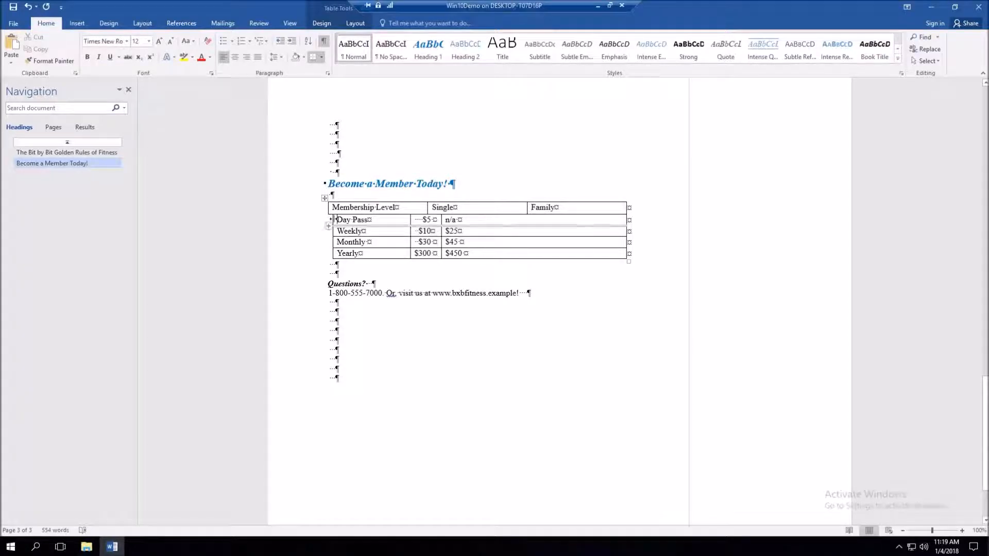
drag(333, 220, 326, 218)
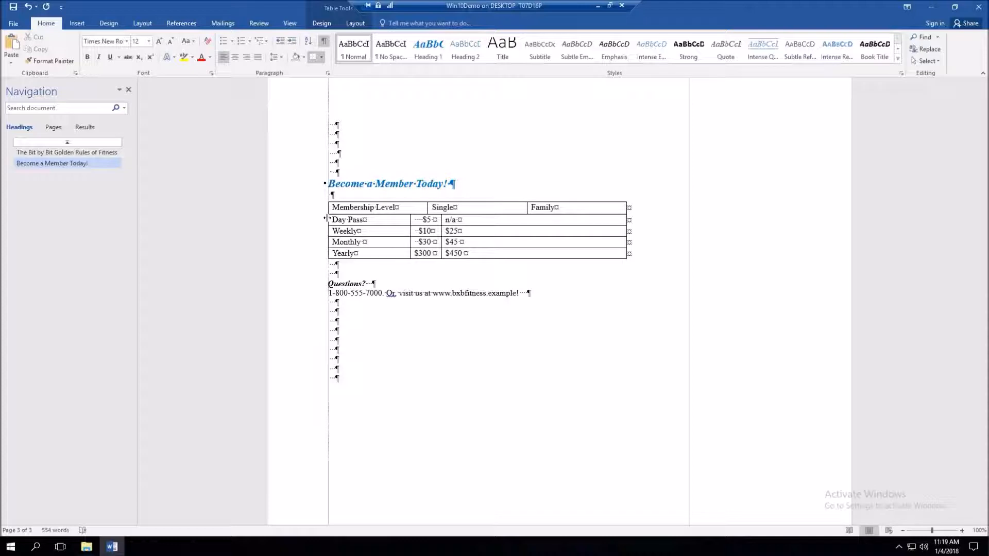
drag(327, 219, 327, 219)
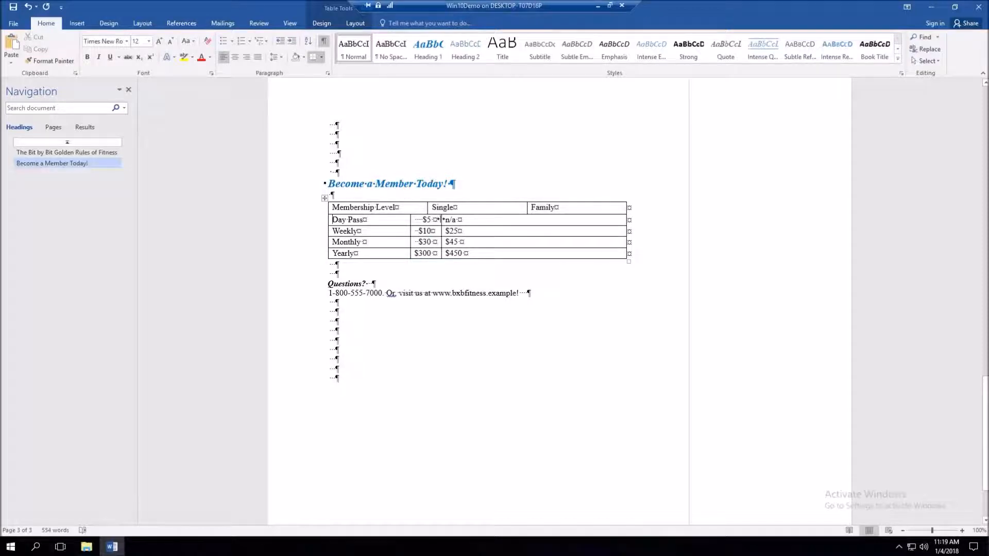
Line up the inner column borders of the price rows and heading row, widening the Membership Level column slightly
drag(441, 219, 525, 225)
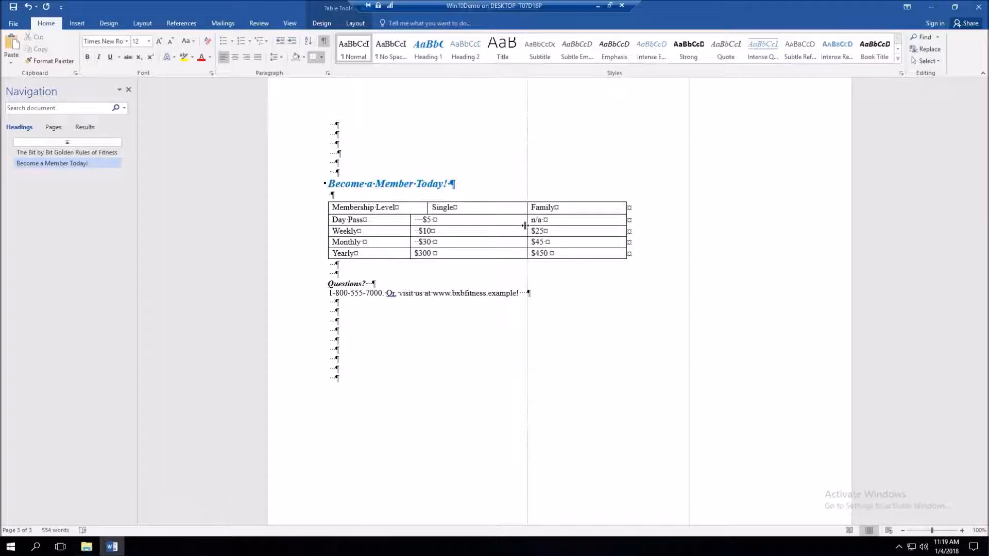
drag(525, 226, 524, 225)
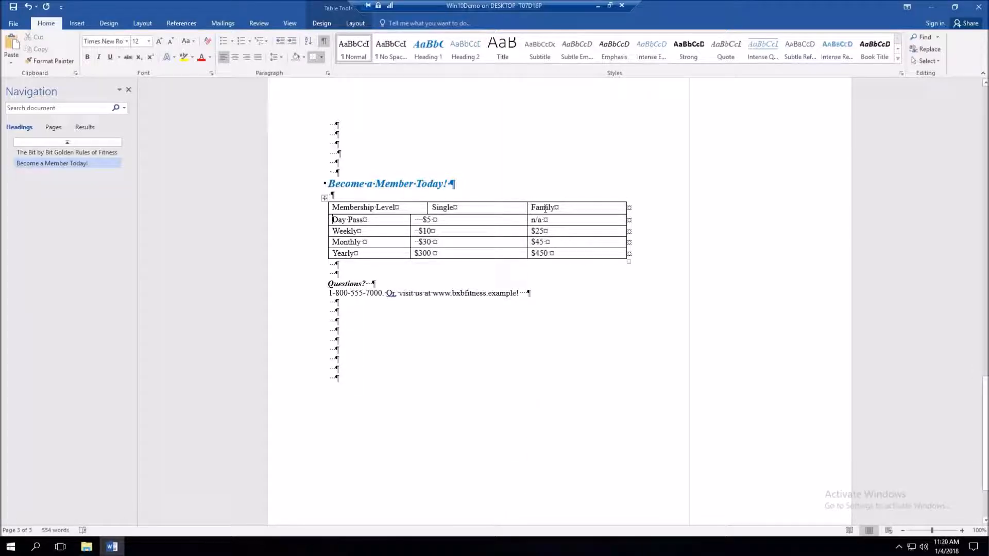
mouse_move(527, 207)
mouse_down()
mouse_move(544, 208)
mouse_move(536, 208)
mouse_up()
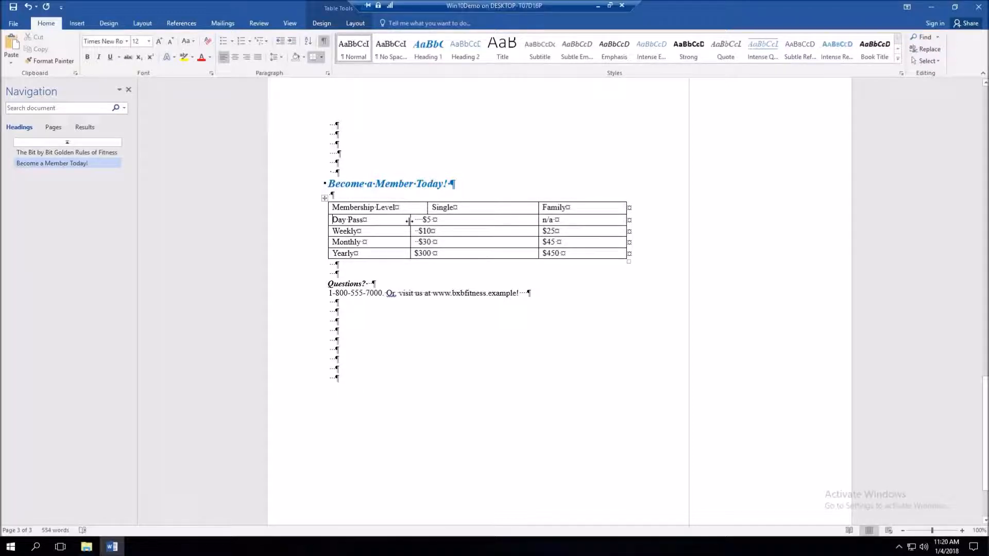
drag(409, 221, 427, 222)
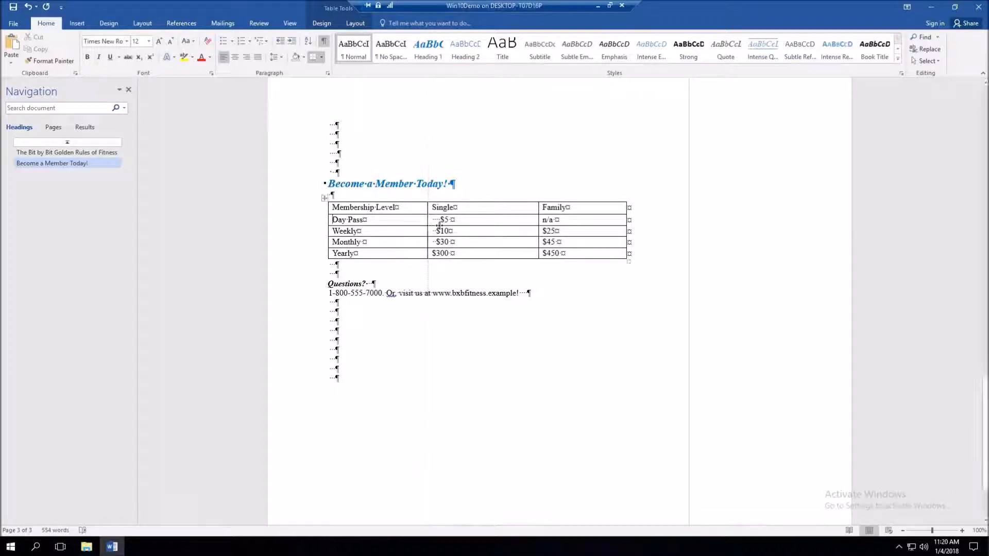
mouse_move(426, 209)
mouse_down()
mouse_move(417, 210)
mouse_move(433, 213)
mouse_up()
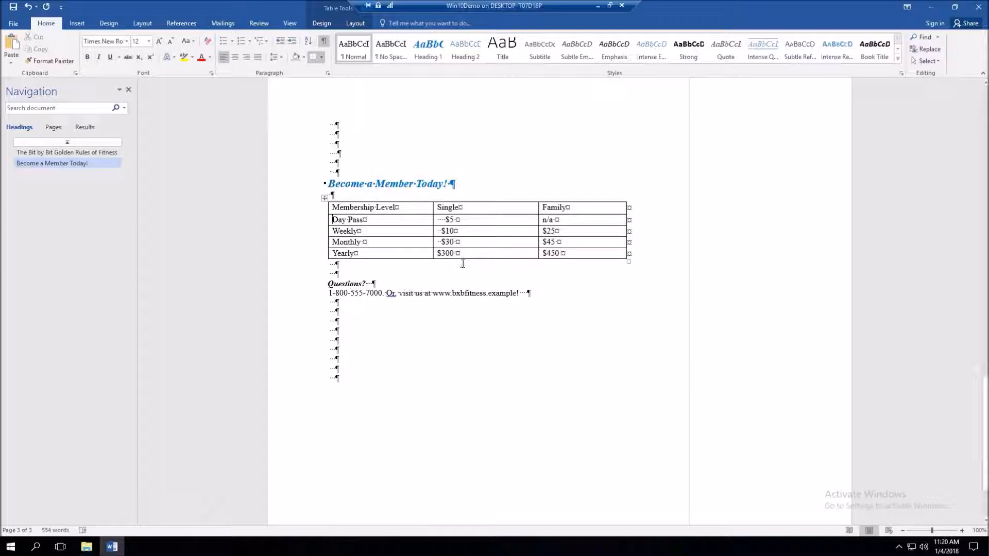
Apply the blue grid table style with a solid blue header row and banded rows to the membership table
click(322, 25)
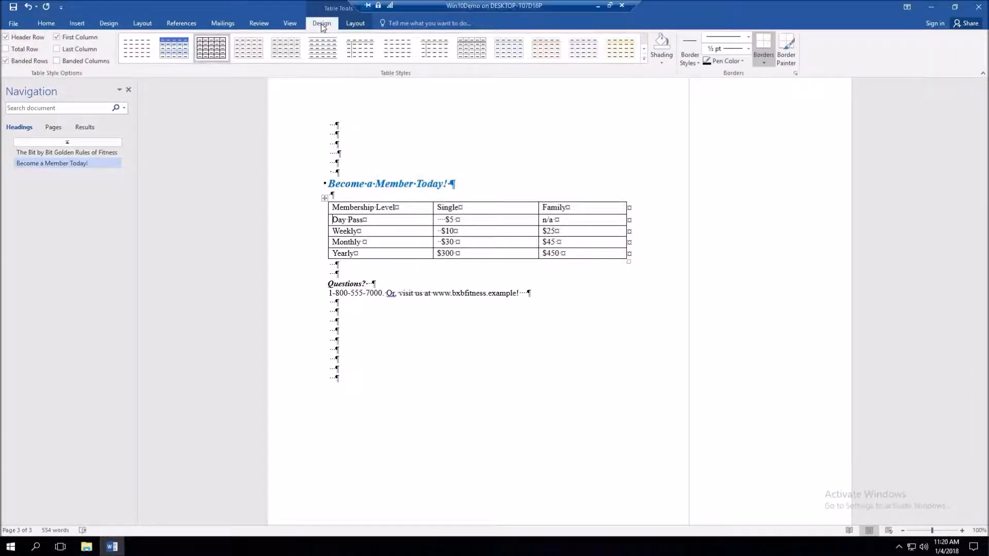
click(645, 60)
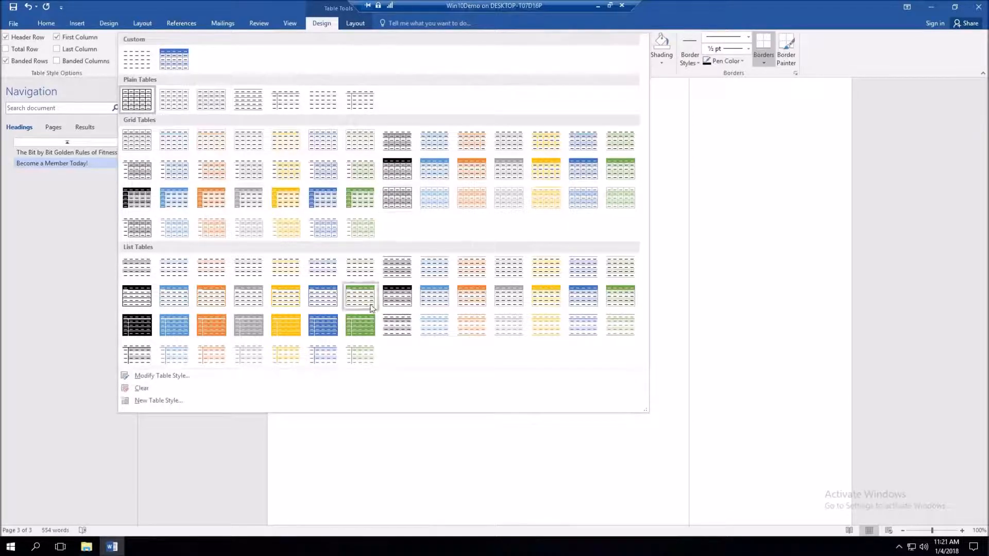
click(435, 170)
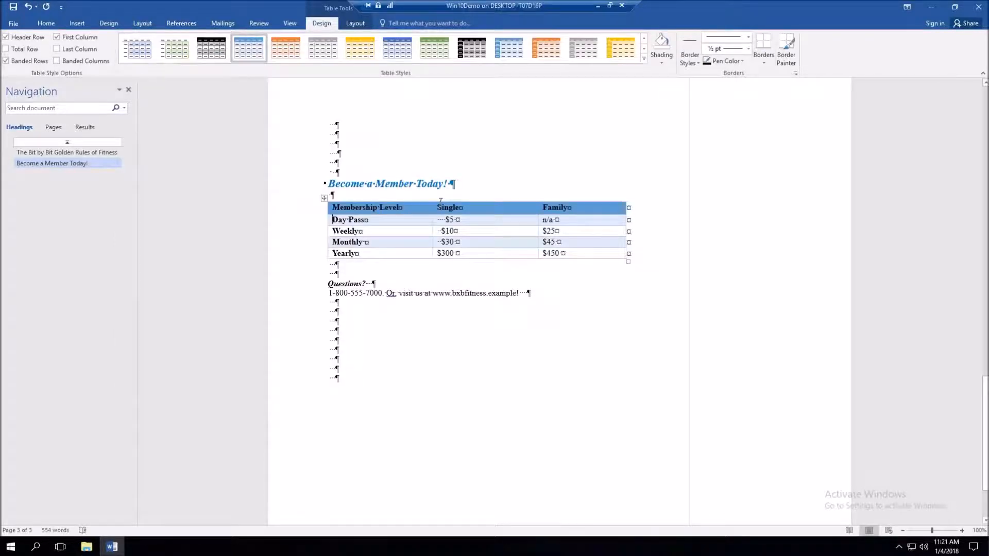
Make the membership table's header row text white and center it in its cells
click(312, 211)
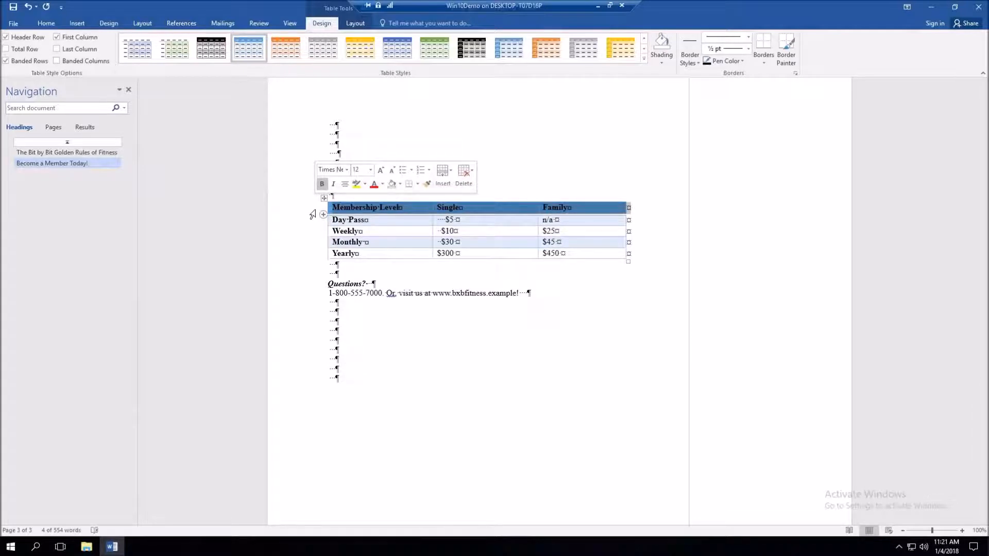
click(382, 186)
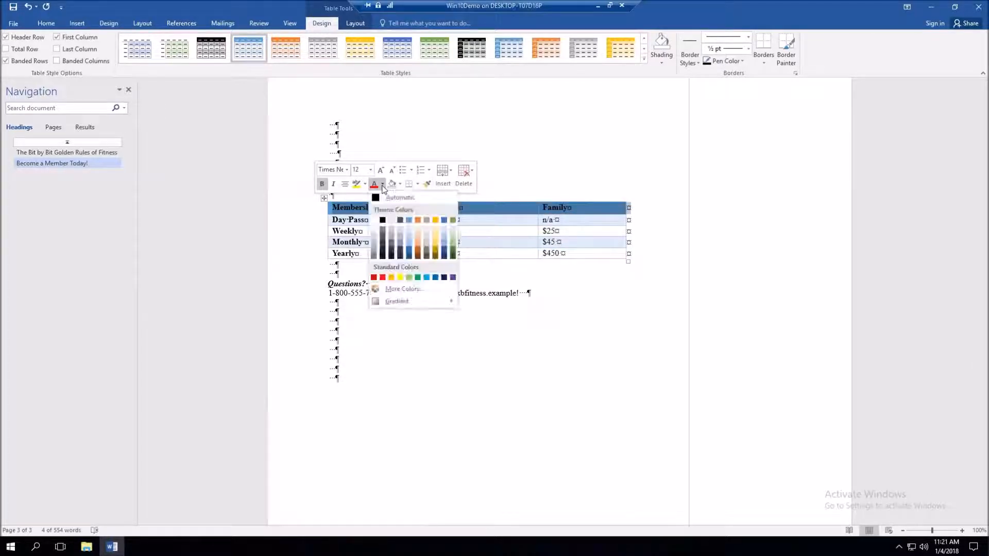
click(375, 221)
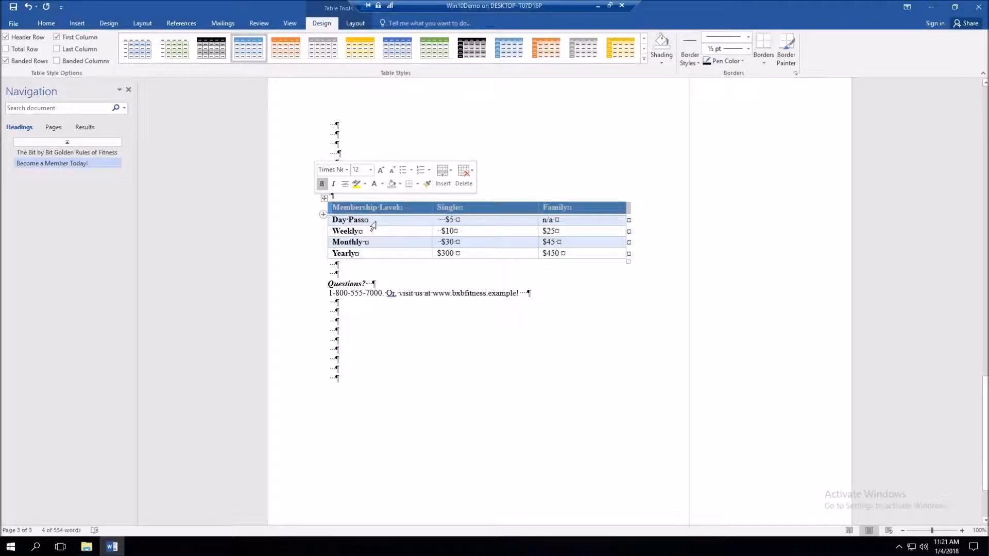
click(345, 189)
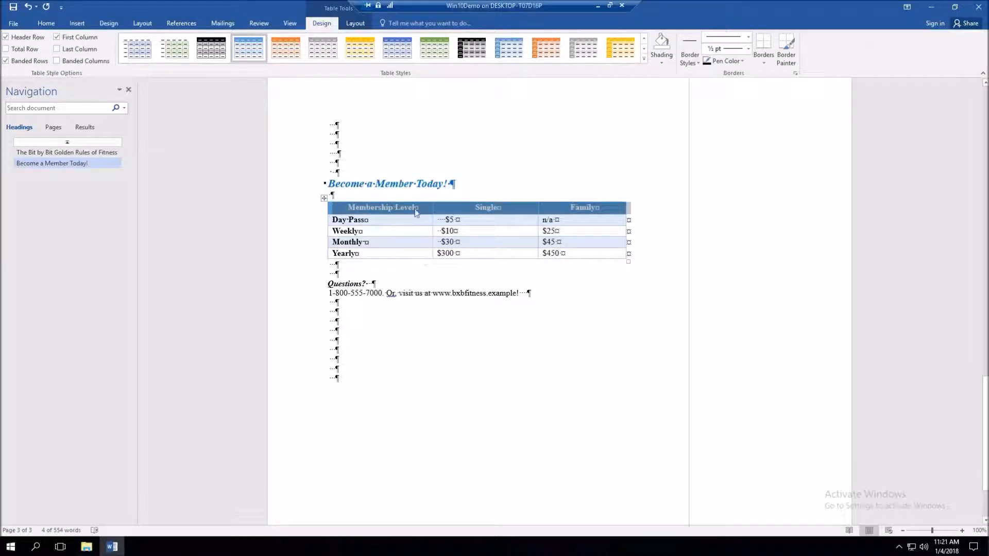
Left-align the Membership Level header cell and right-align all price cells in the Single and Family columns
click(348, 210)
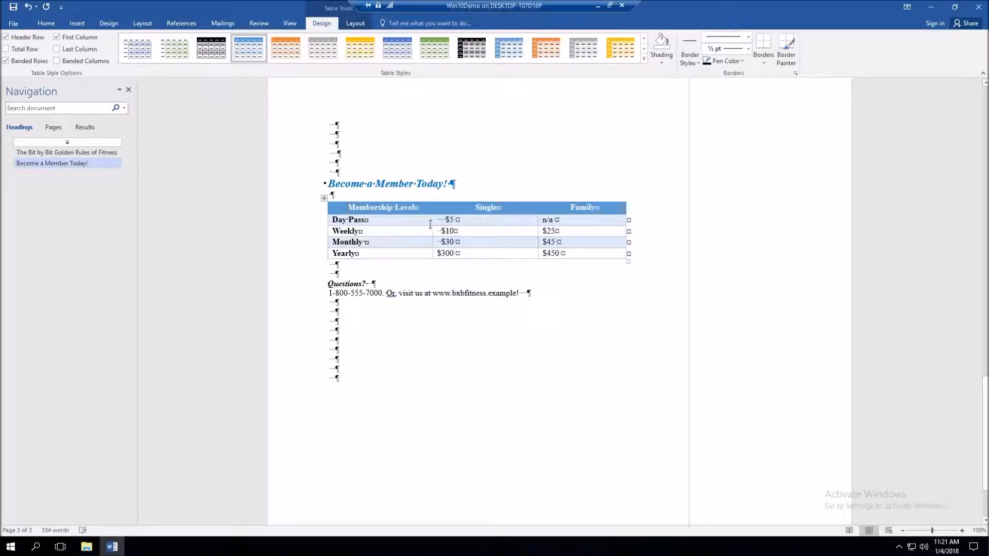
right_click(365, 212)
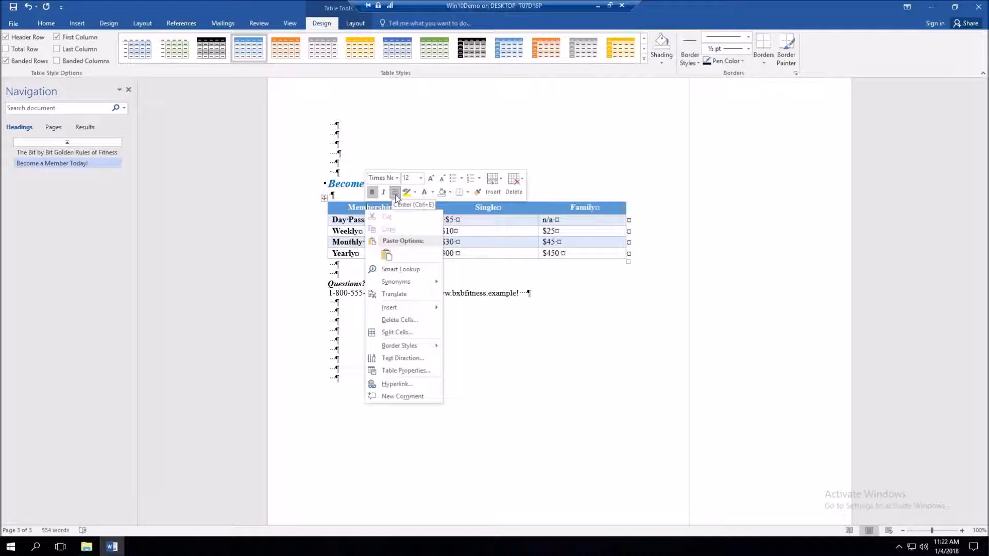
click(46, 24)
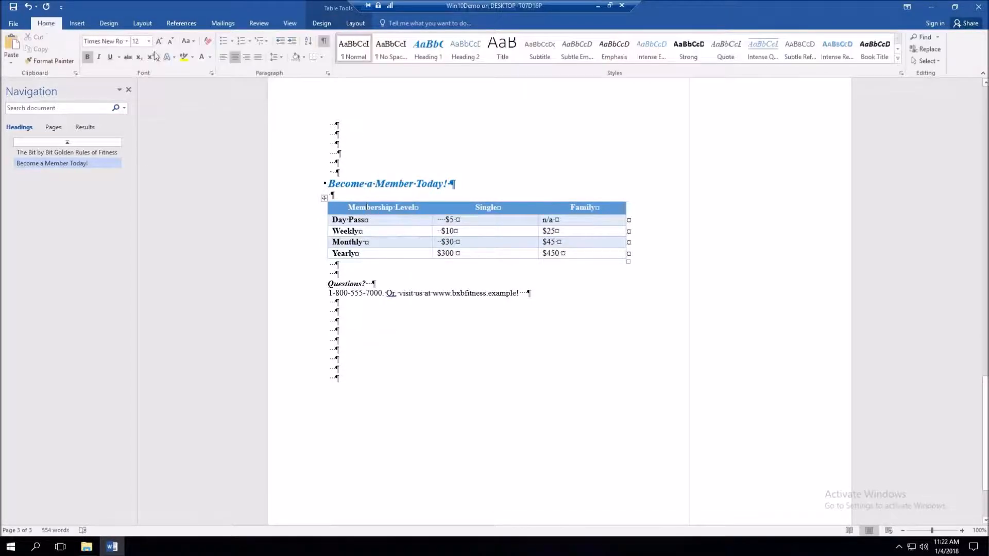
click(224, 59)
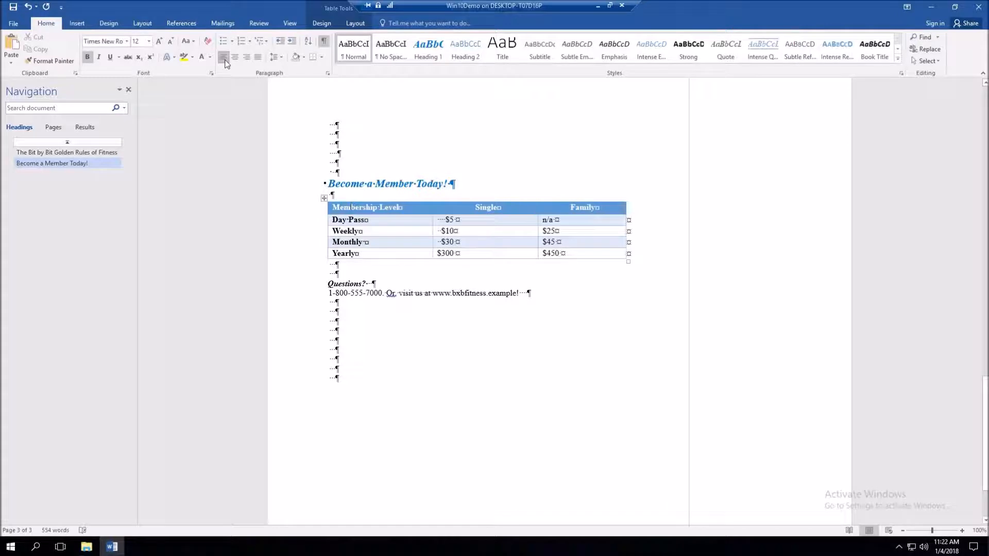
drag(613, 220, 458, 263)
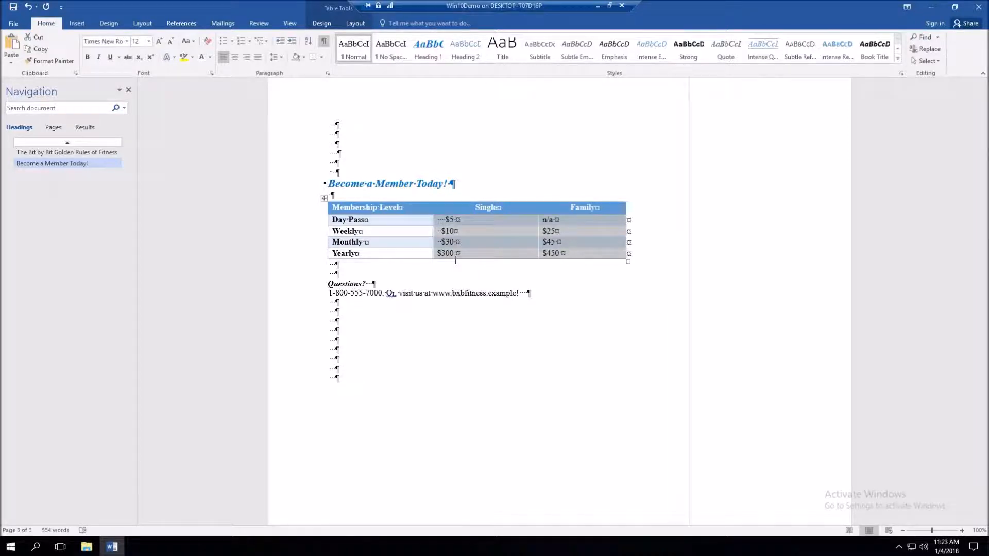
click(246, 58)
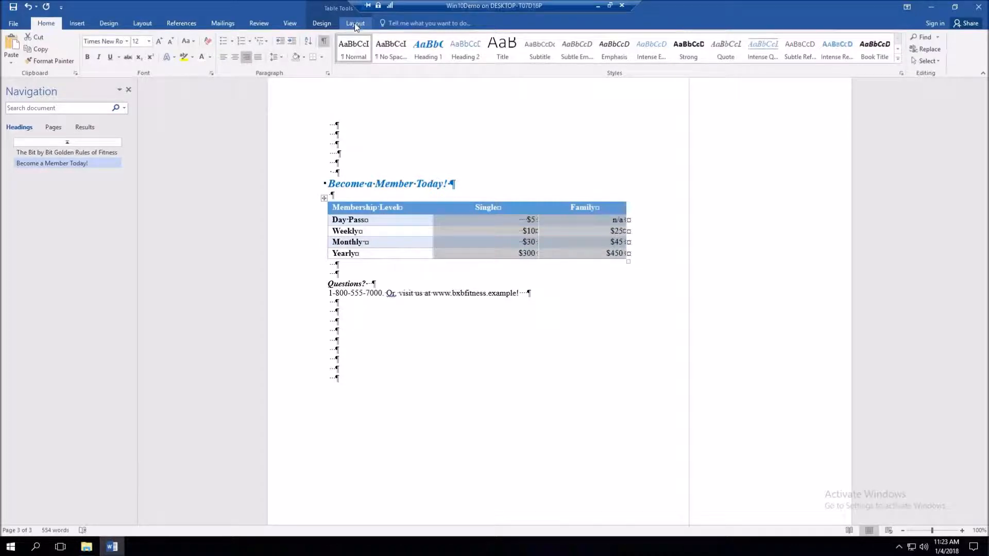
Set the membership table's default right cell margin to 0.5 inches
click(355, 23)
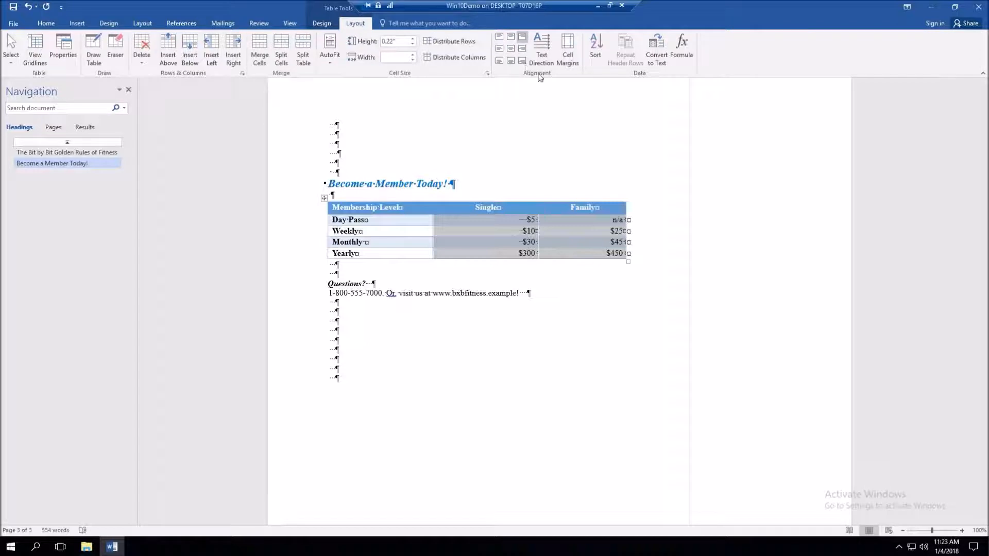
click(571, 64)
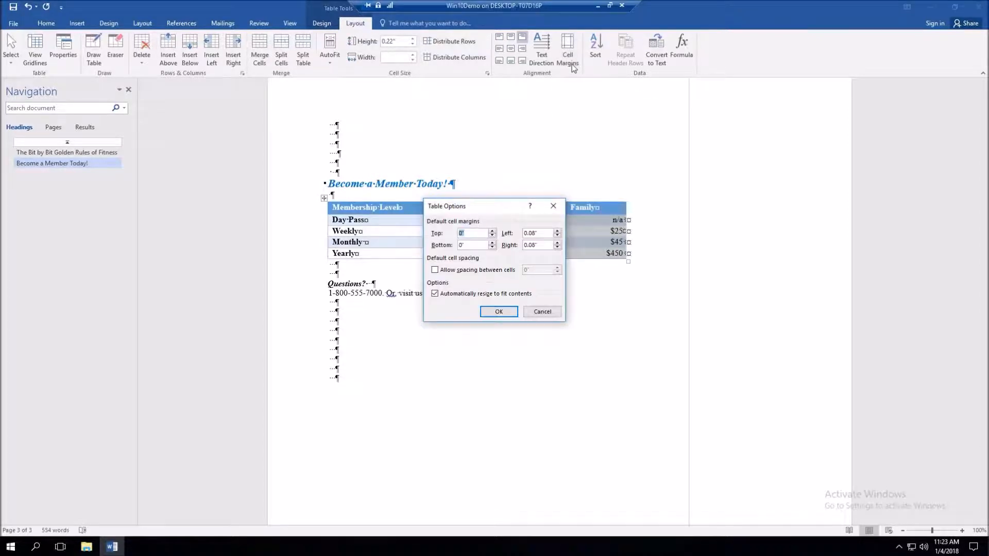
double_click(543, 245)
text(.5)
key(Tab)
click(505, 312)
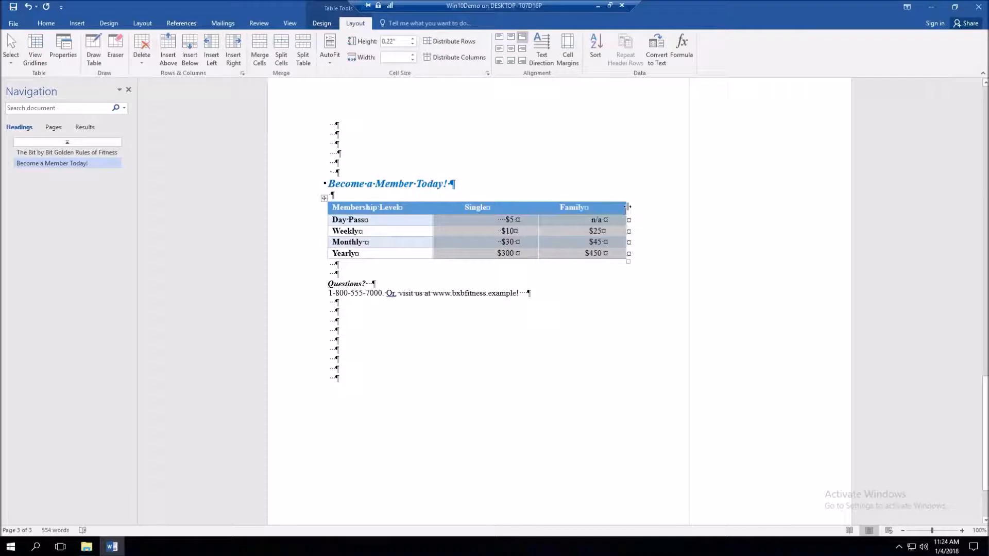
Narrow the Single and Family columns of the membership table and set their width to 0.75 inches
drag(628, 206, 600, 209)
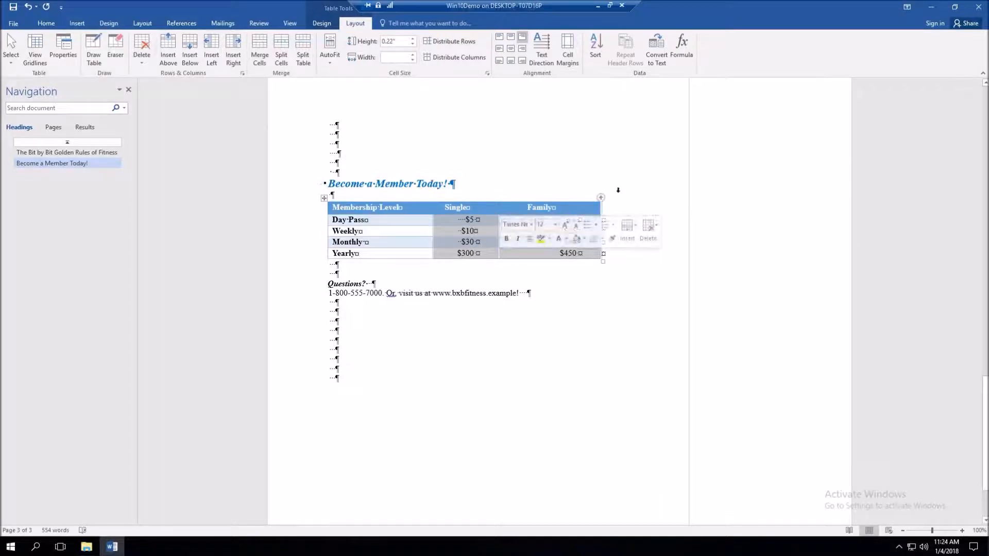
drag(600, 207, 563, 207)
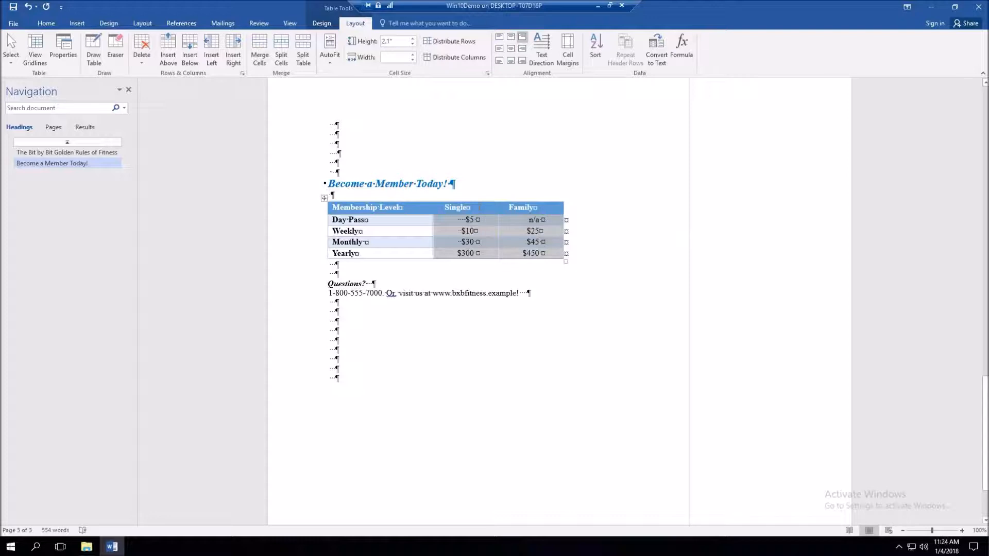
drag(479, 207, 525, 253)
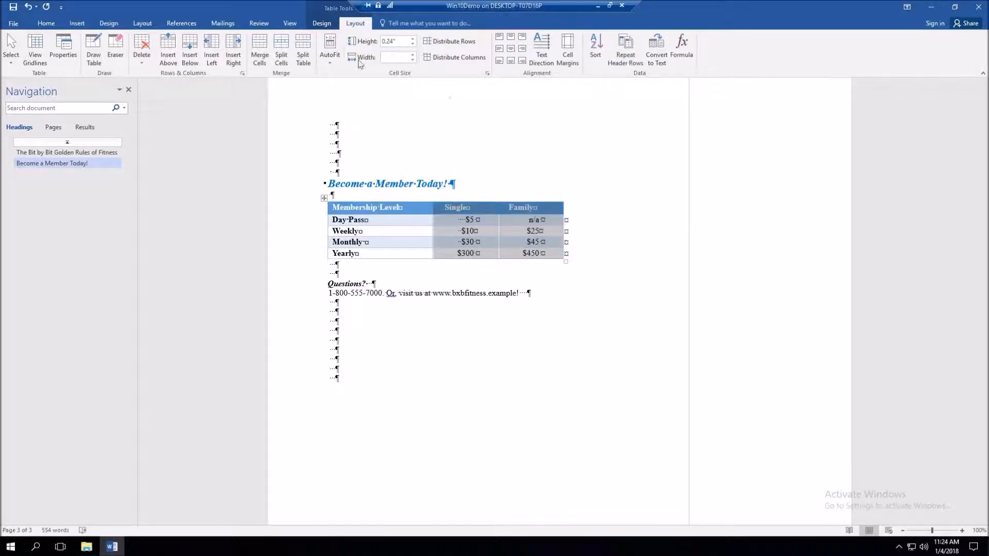
click(393, 58)
text(.75)
key(Return)
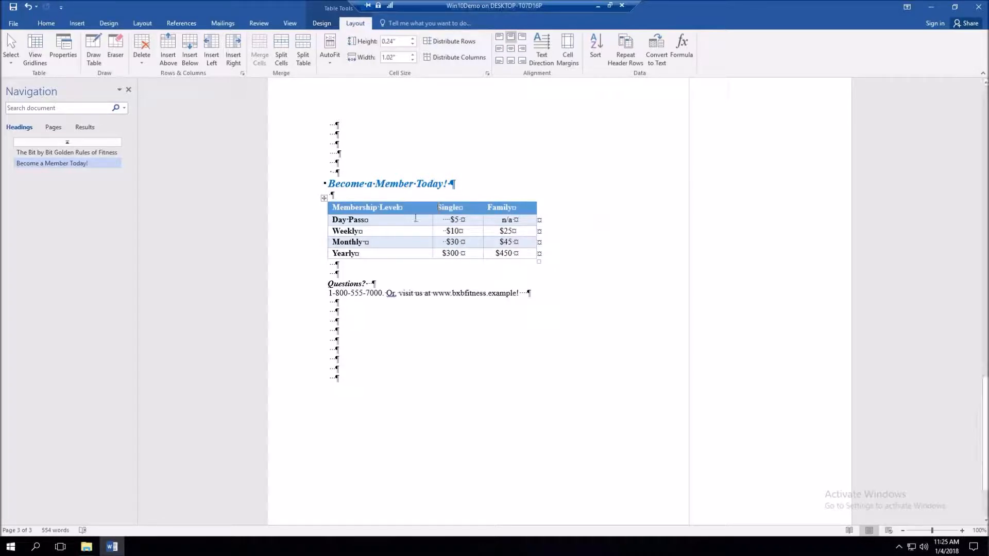
Insert a blank row above the membership table's header row
mouse_move(311, 212)
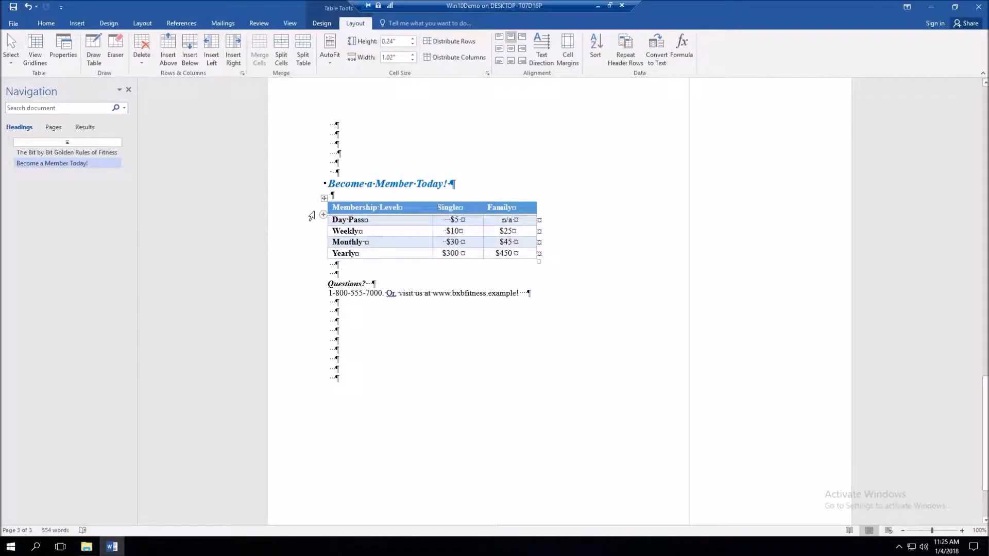
click(311, 214)
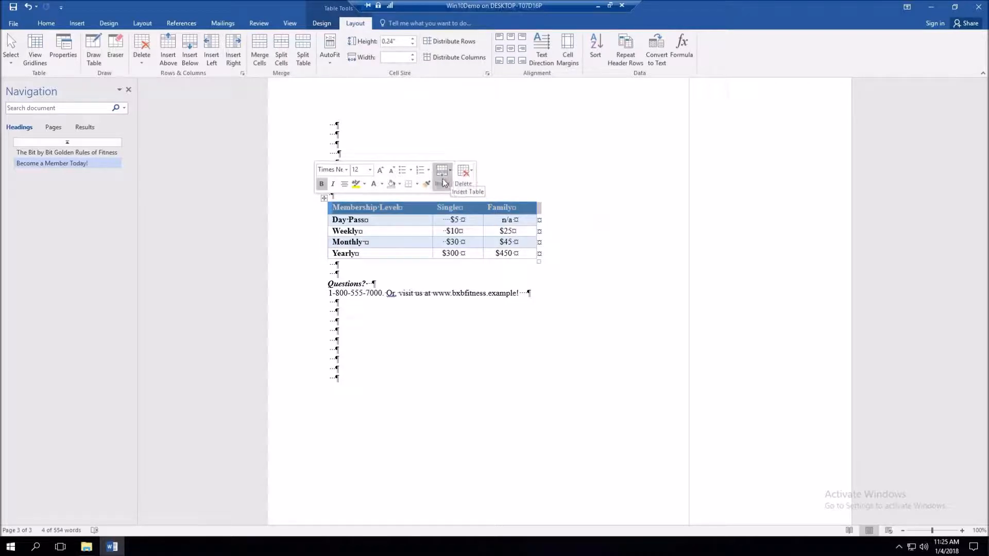
click(443, 179)
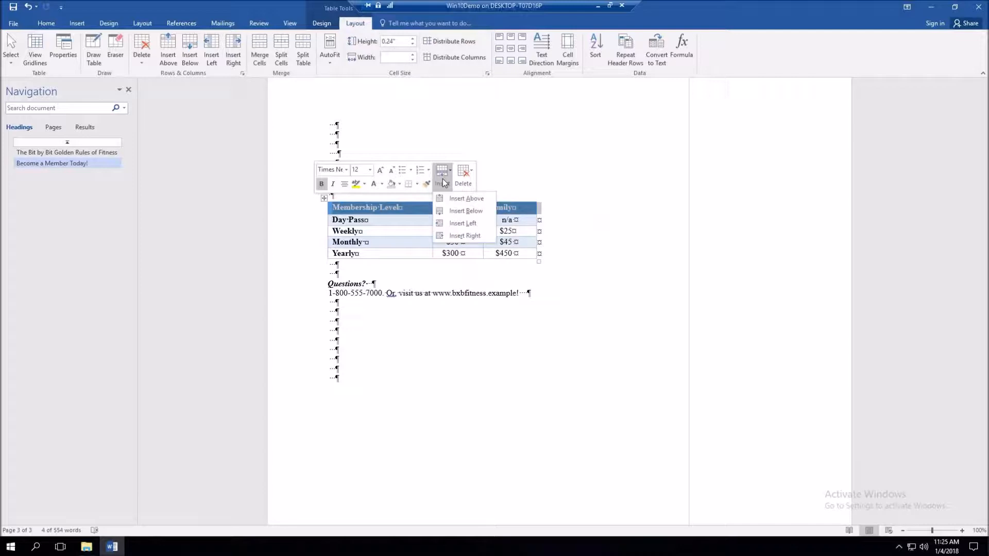
click(447, 199)
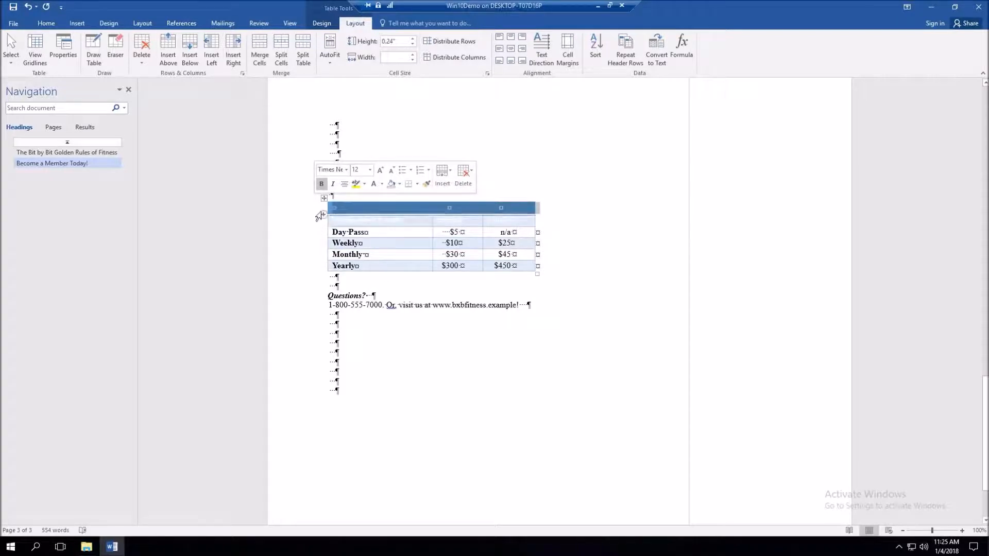
Set the font color of the row containing Membership Level, Single and Family to Automatic
click(320, 223)
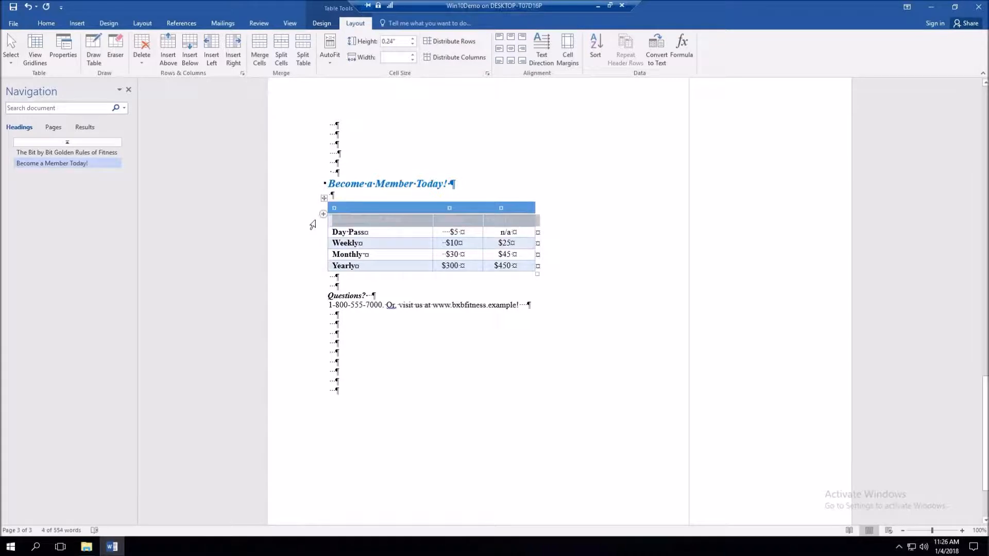
right_click(359, 223)
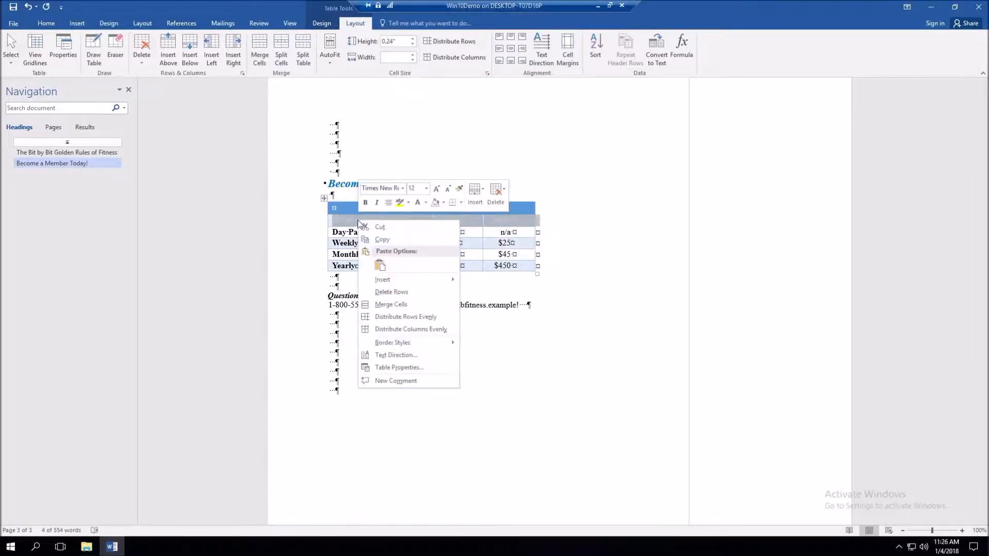
click(426, 202)
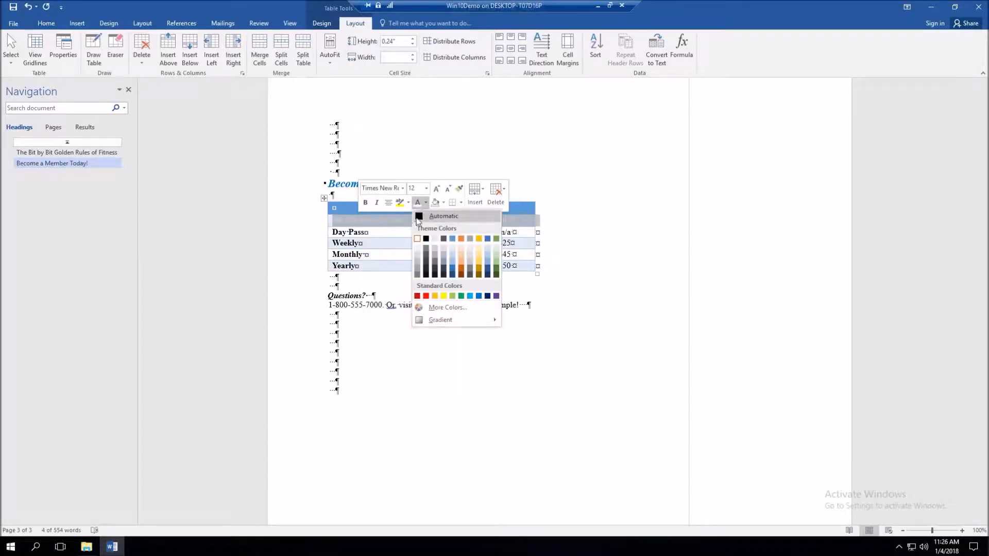
click(418, 217)
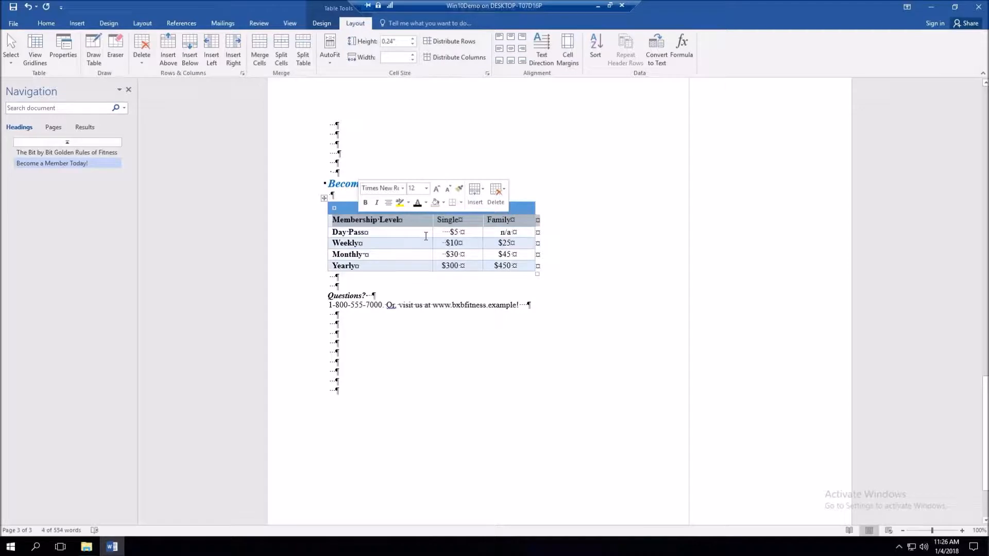
Merge the cells of the blank first row and enter the title "Membership Fee Schedule" in it
click(353, 209)
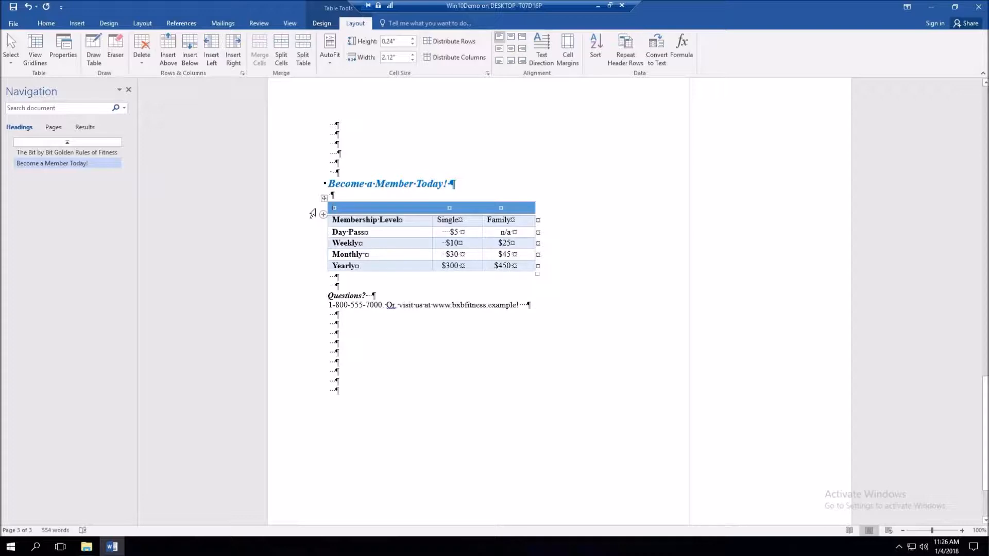
click(318, 211)
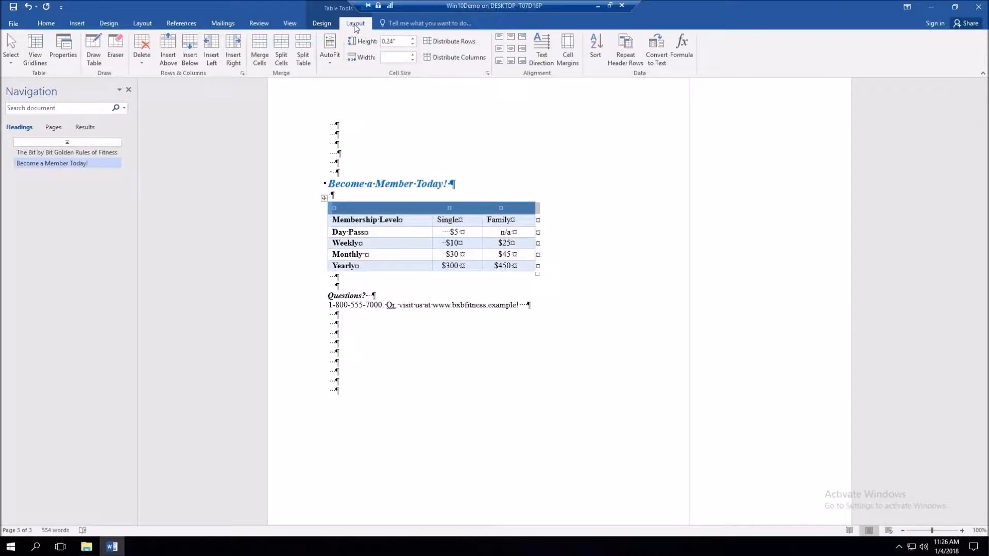
click(260, 45)
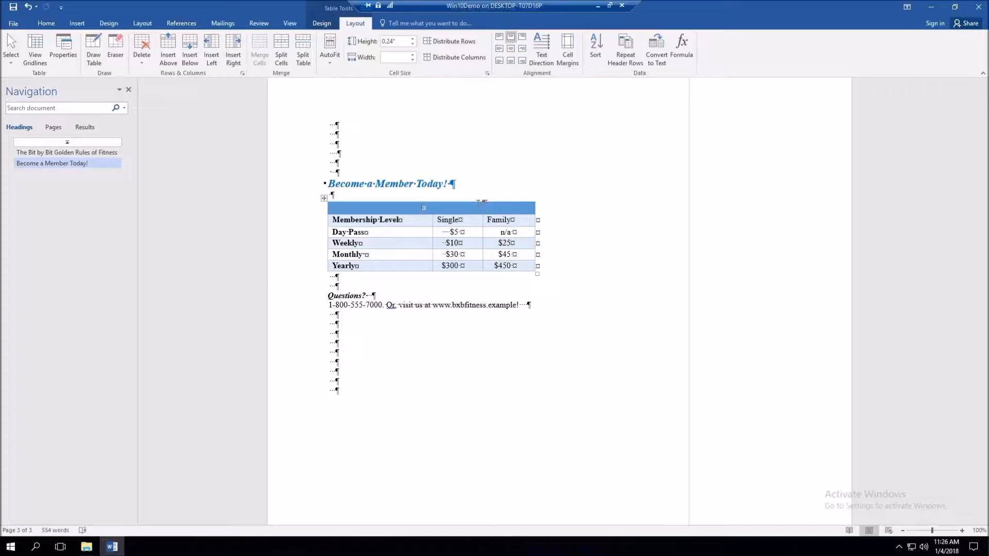
text(Membership Fee Schedule)
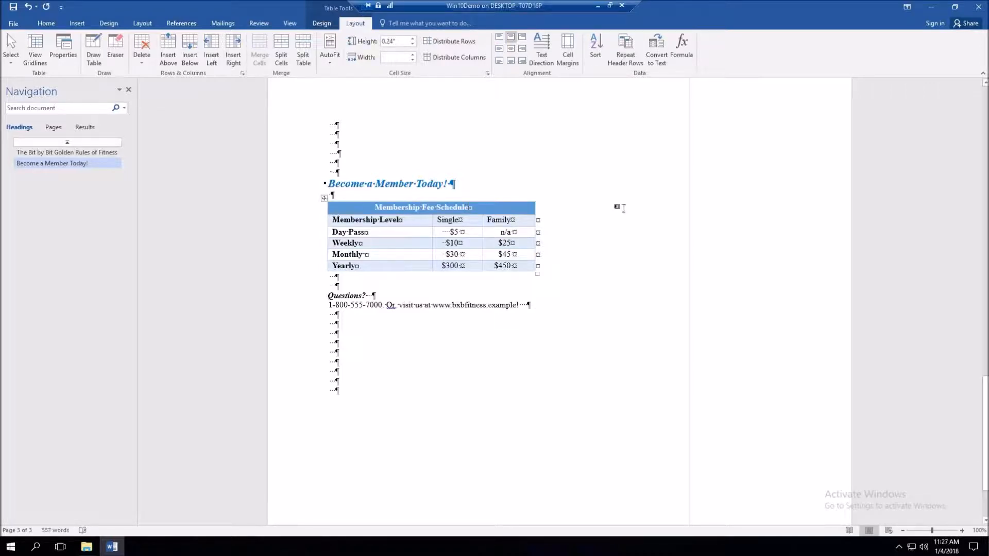
Insert a blank row between the Day Pass and Weekly rows, and delete that row again
mouse_move(325, 232)
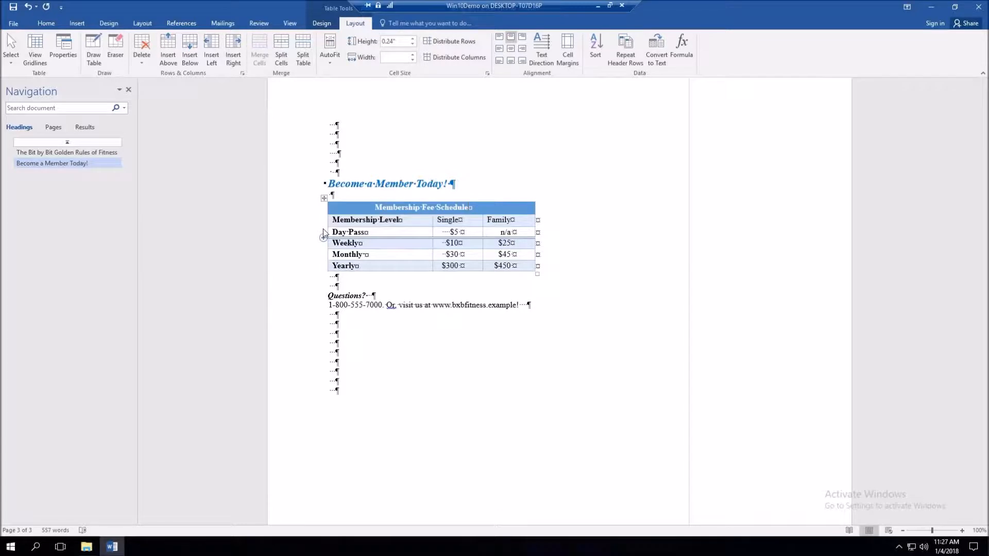
click(323, 238)
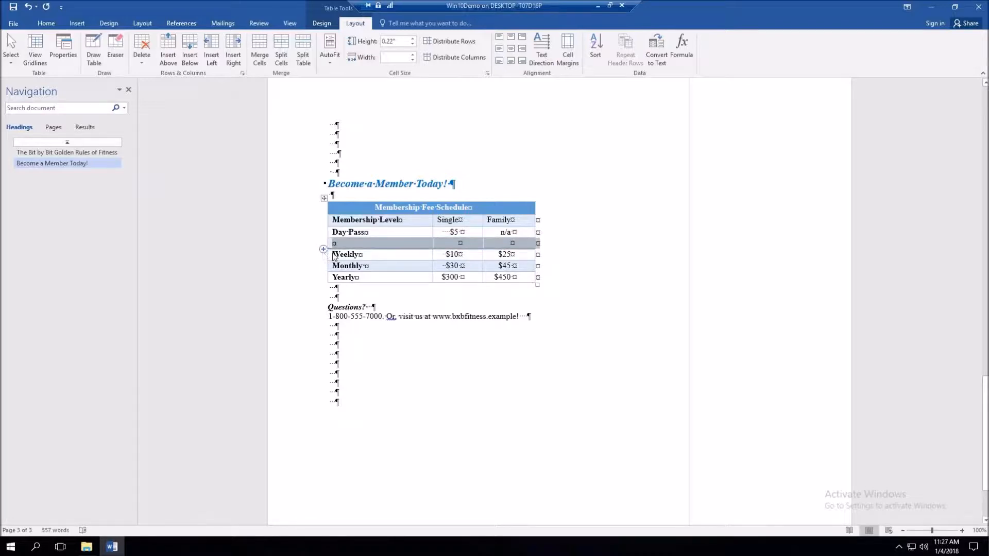
right_click(393, 247)
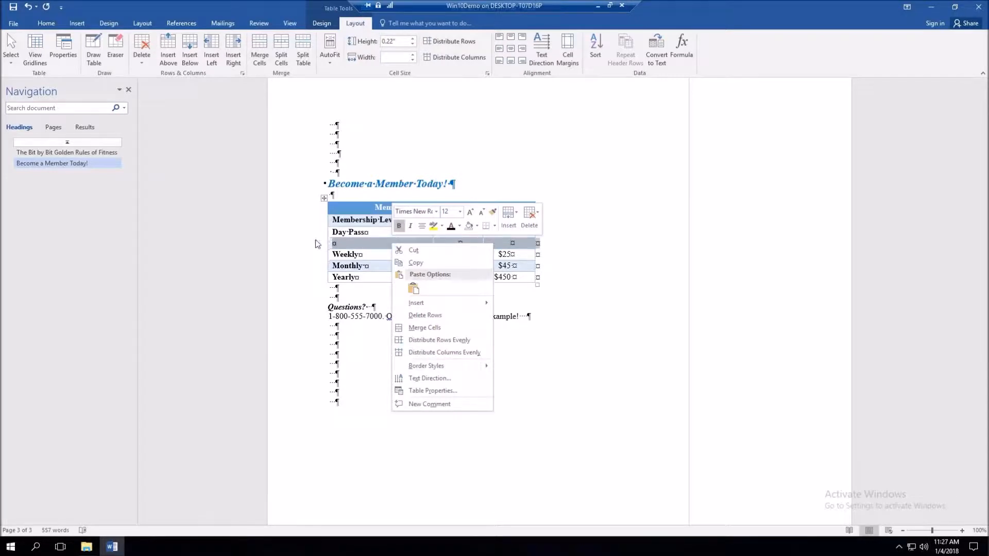
click(529, 226)
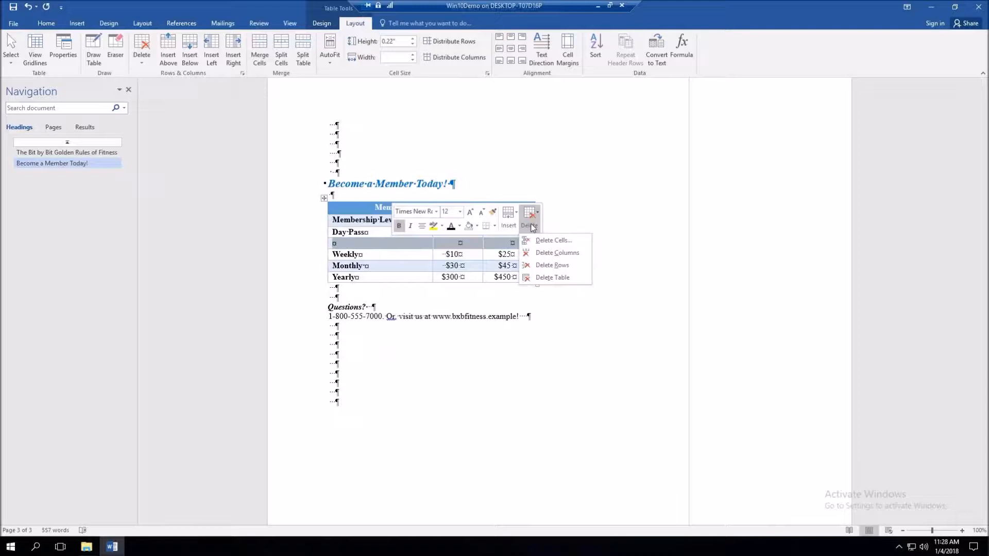
click(551, 266)
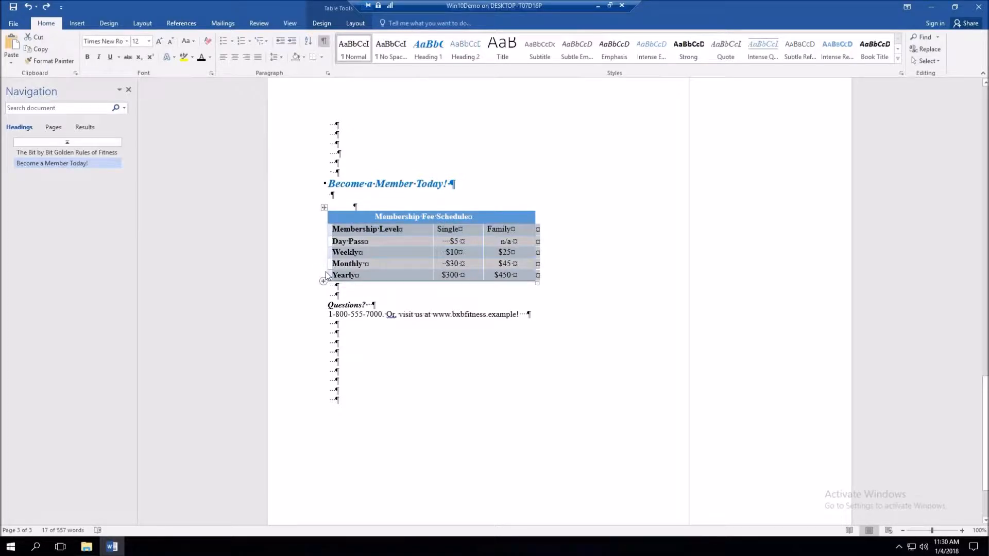
Split the membership table below the Membership Fee Schedule title row
click(354, 23)
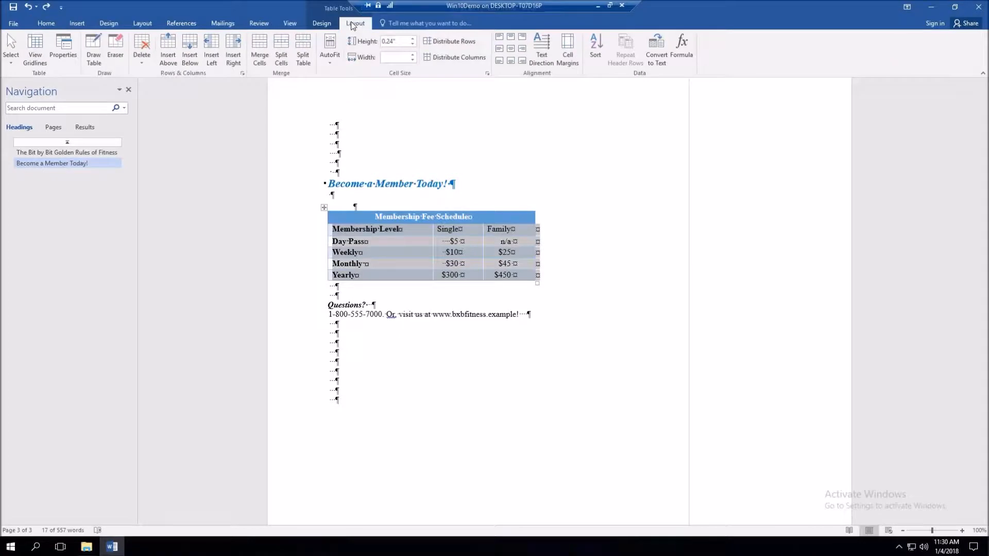
click(303, 60)
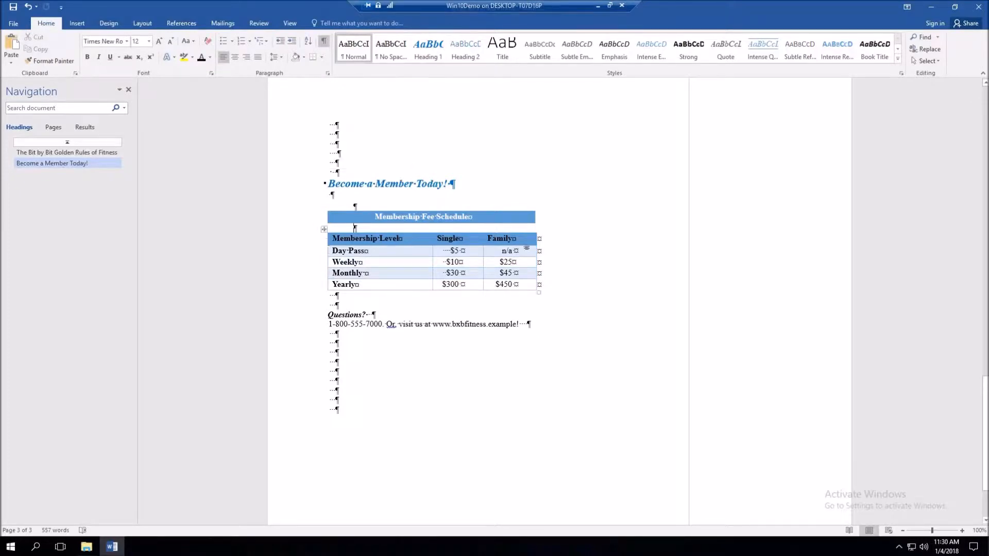
Insert a blank column between the Single and Family columns, and delete that column again
click(507, 232)
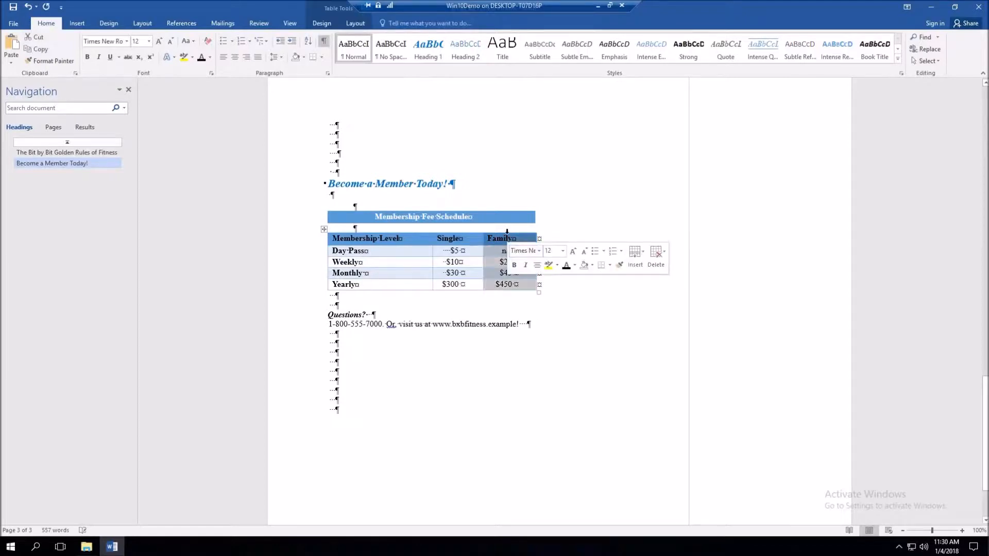
click(635, 253)
click(651, 304)
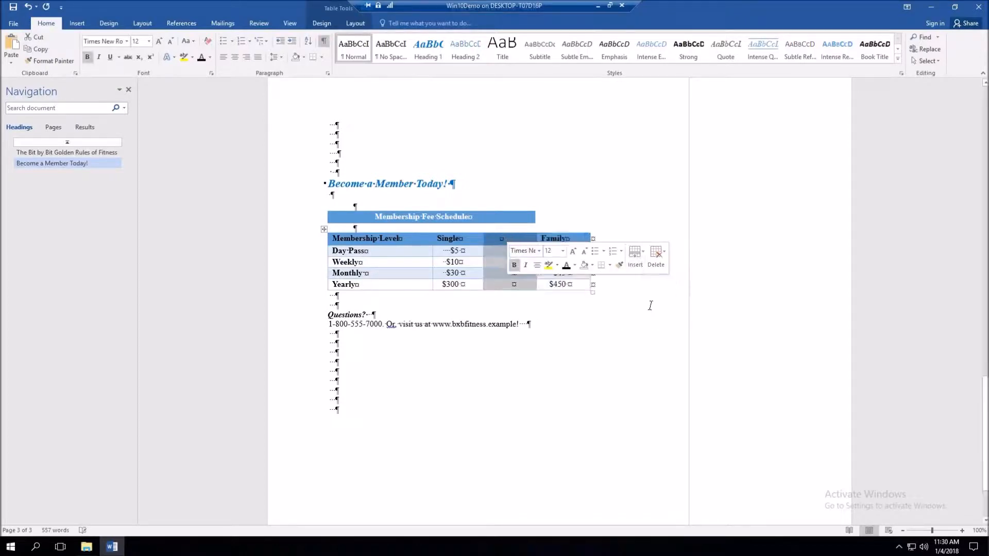
click(657, 253)
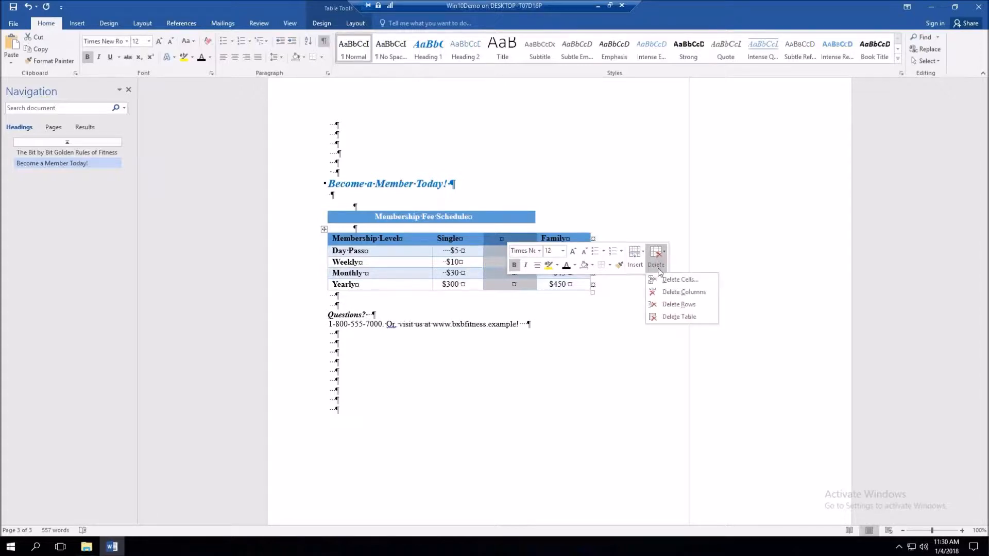
click(669, 292)
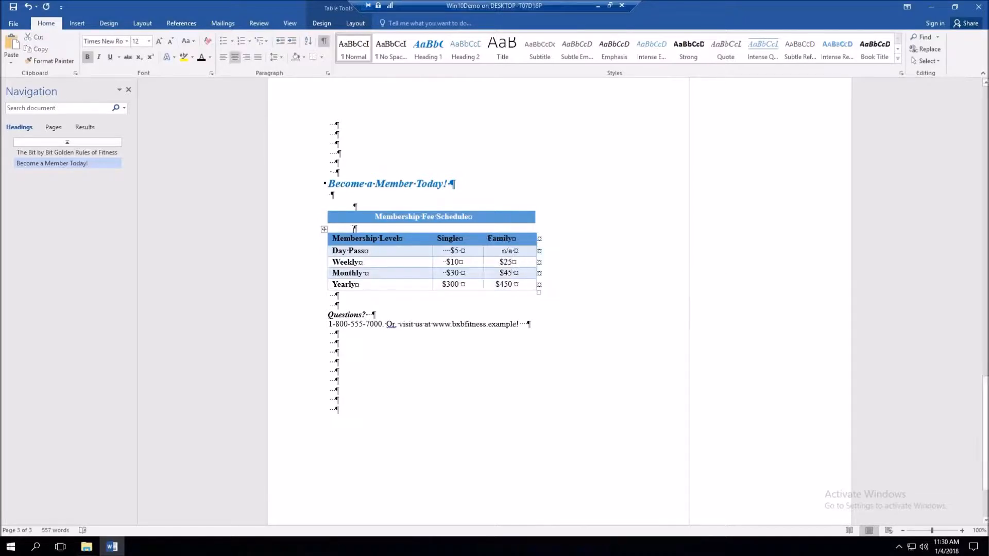
Rejoin the title row with the price table by deleting the empty paragraph between them
click(359, 227)
key(Delete)
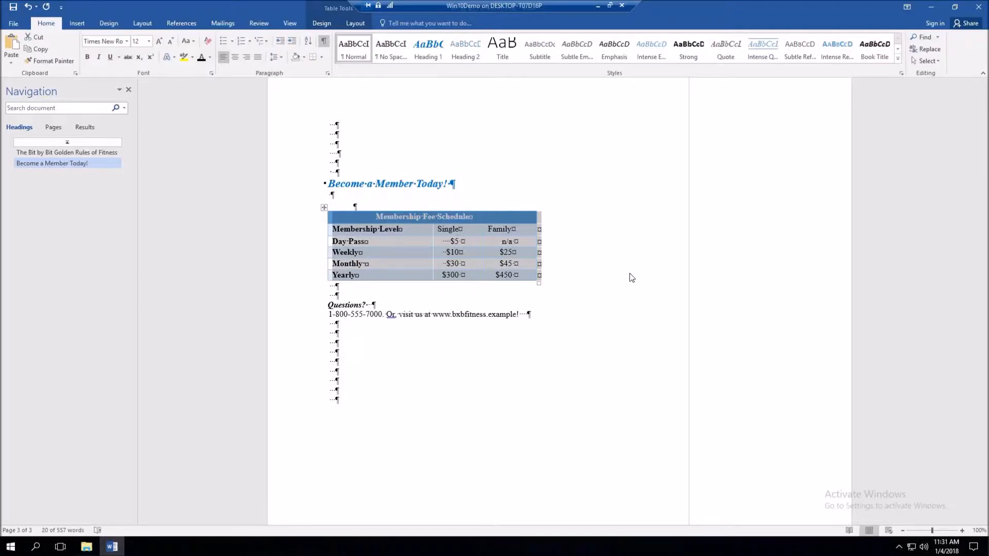
Select the whole membership table and set the border pen to a double line, ¼ pt weight and a darker blue theme color
click(322, 23)
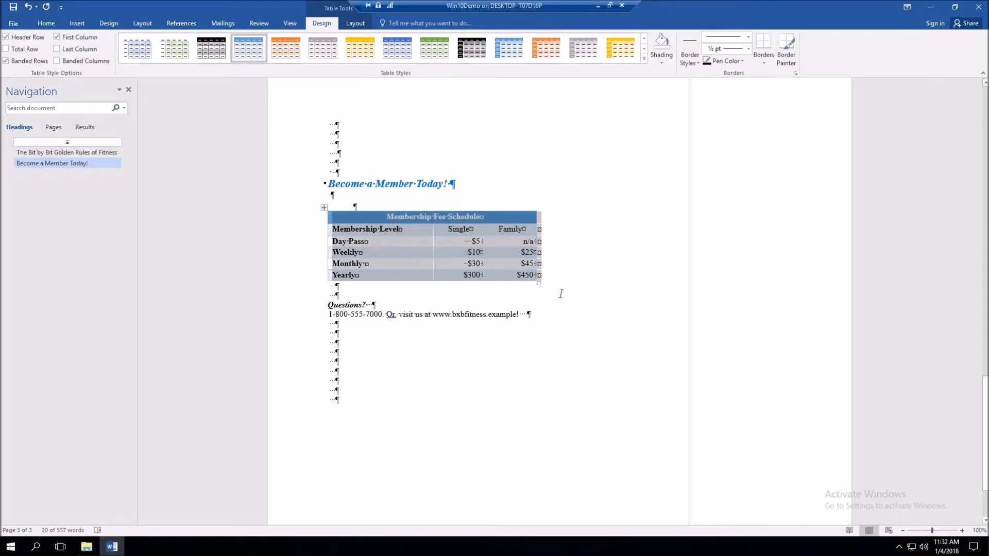
click(323, 209)
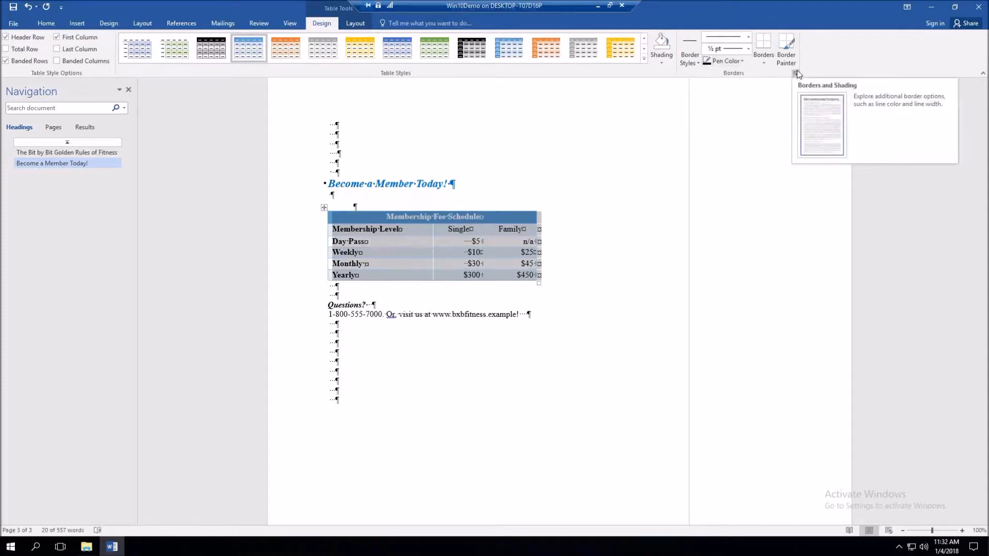
click(748, 38)
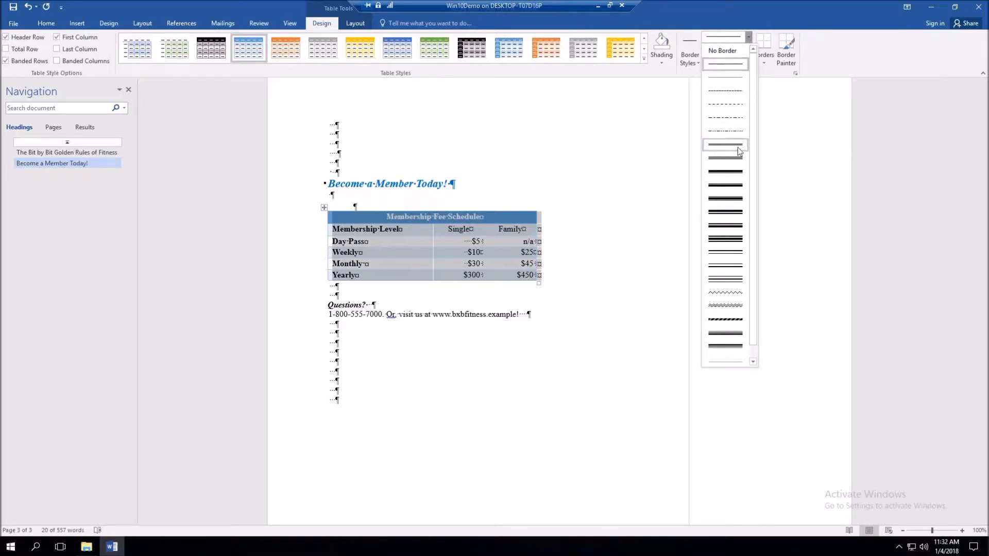
click(740, 146)
click(748, 49)
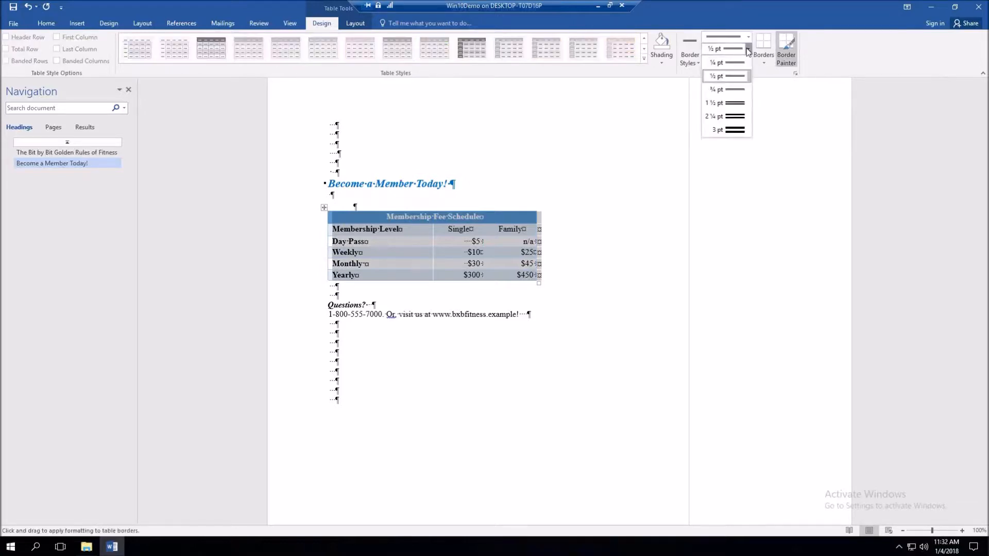
click(742, 62)
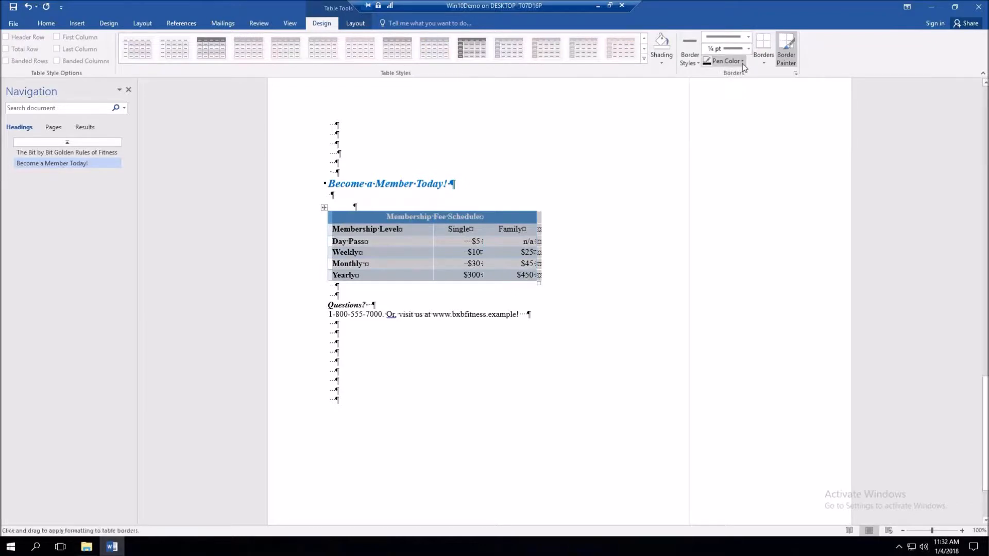
click(743, 64)
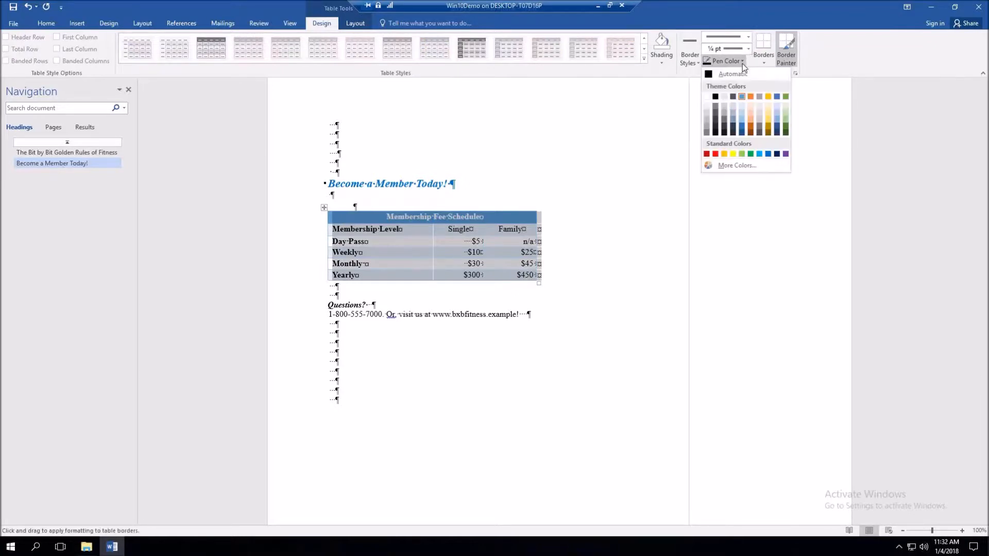
click(743, 126)
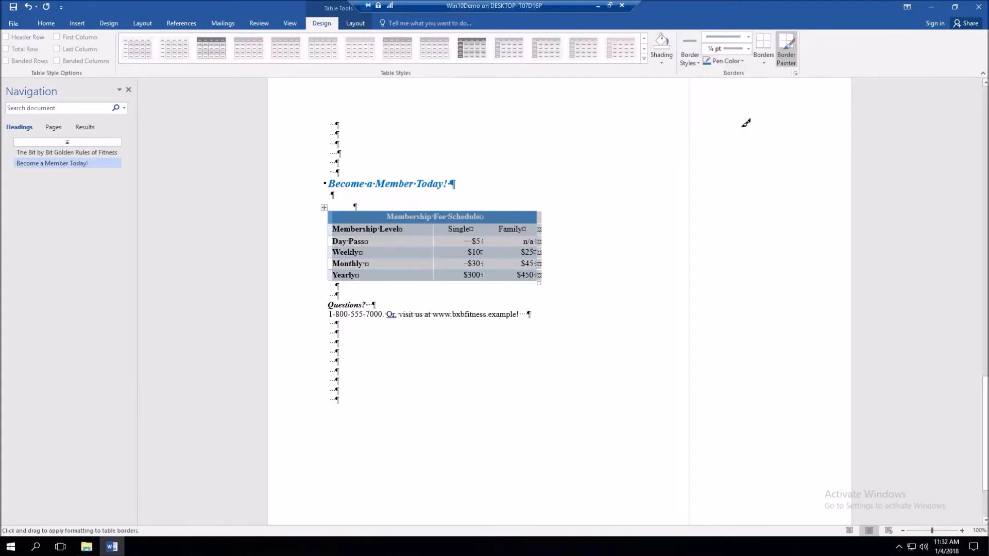
Apply the double-line border around the outside of the membership table and deselect the table
click(764, 62)
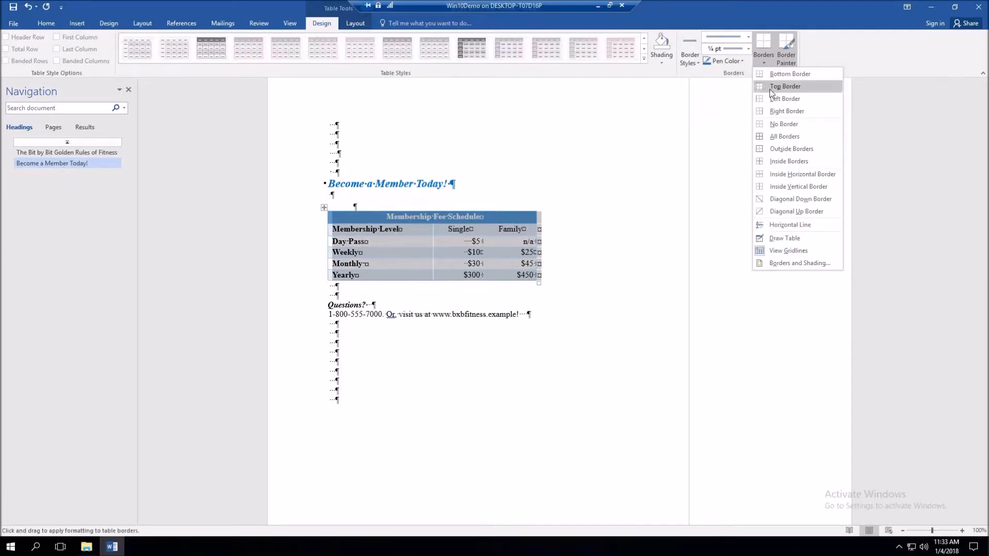
click(572, 306)
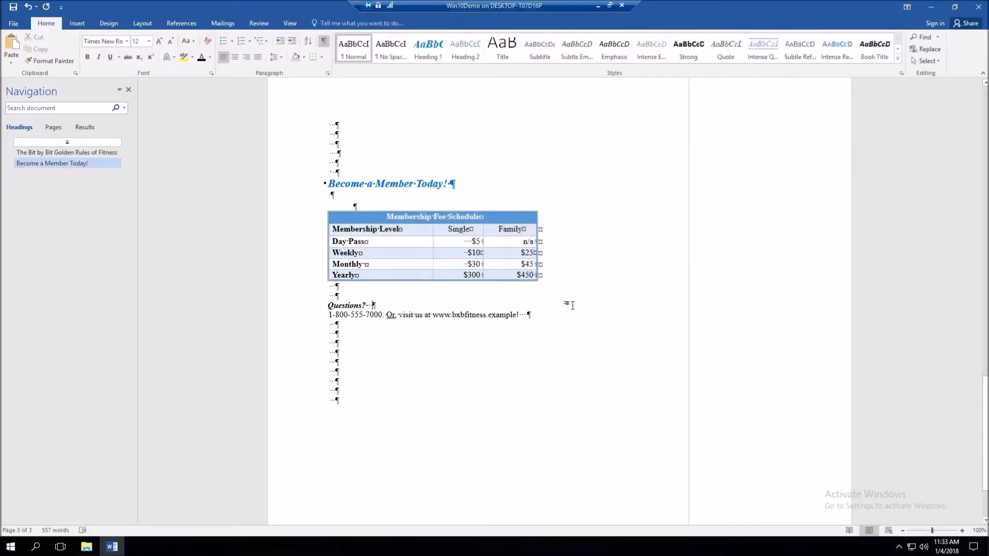
Paint single-line ½ pt borders along the price cells' inner edges and between the Membership Level and Single columns, and leave the Border Painter
click(323, 207)
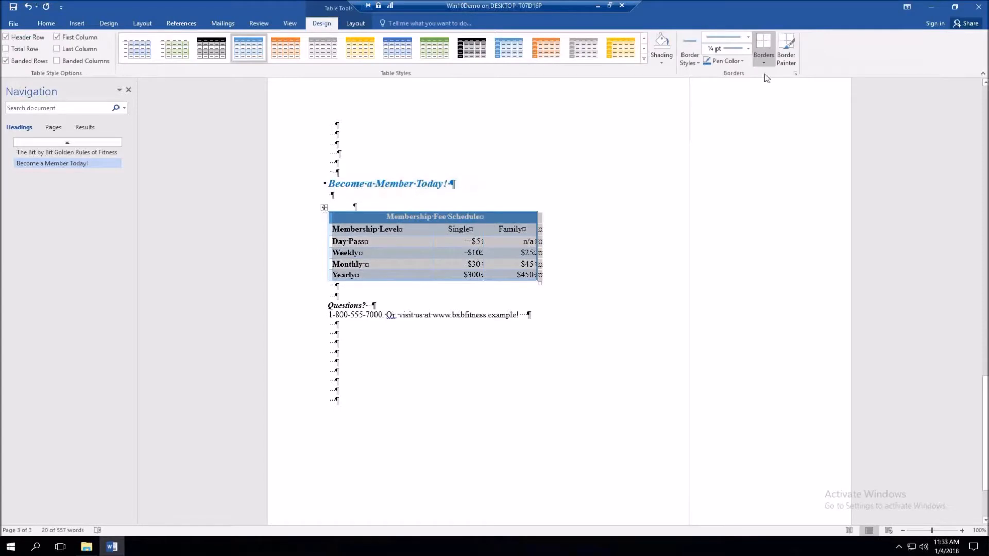
click(748, 39)
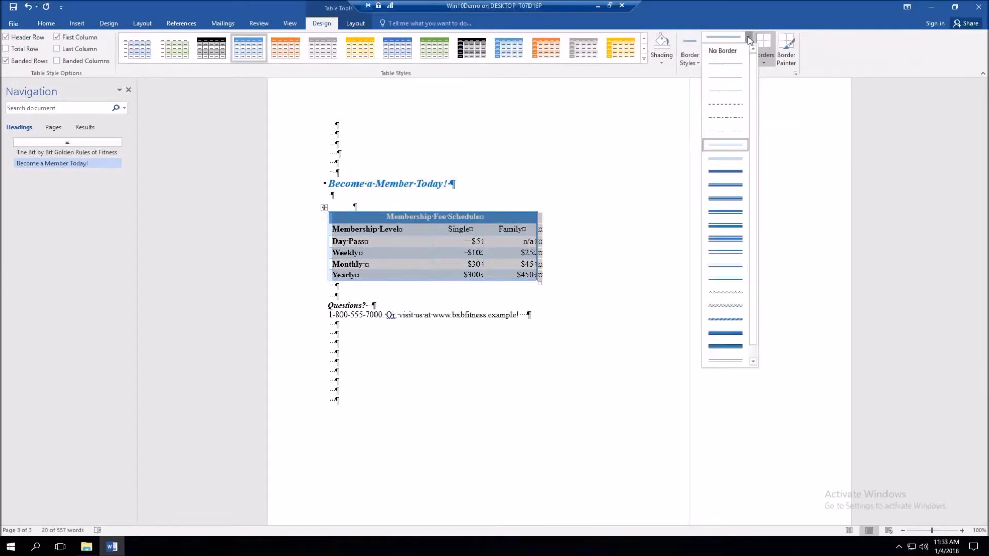
click(740, 67)
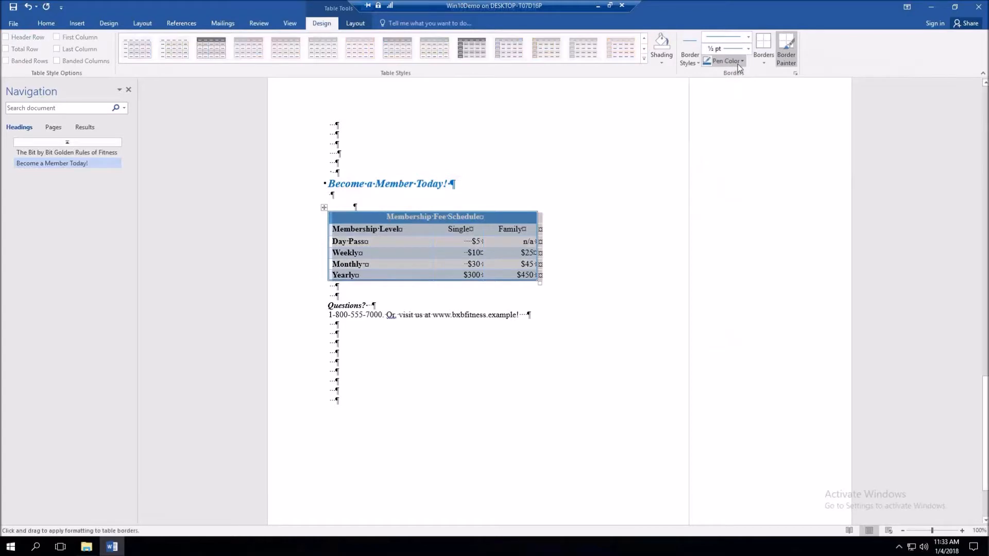
click(795, 69)
click(443, 235)
click(501, 236)
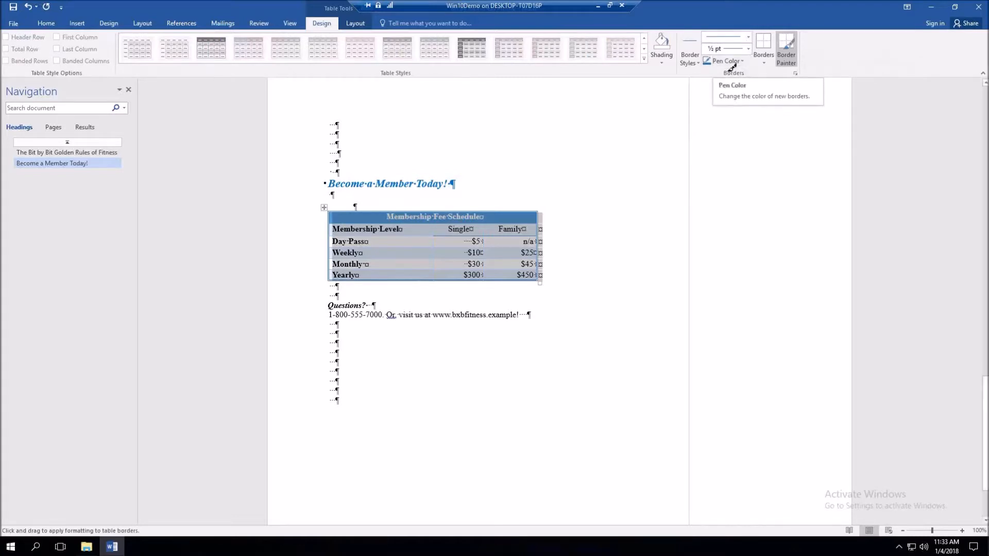
drag(437, 223, 438, 273)
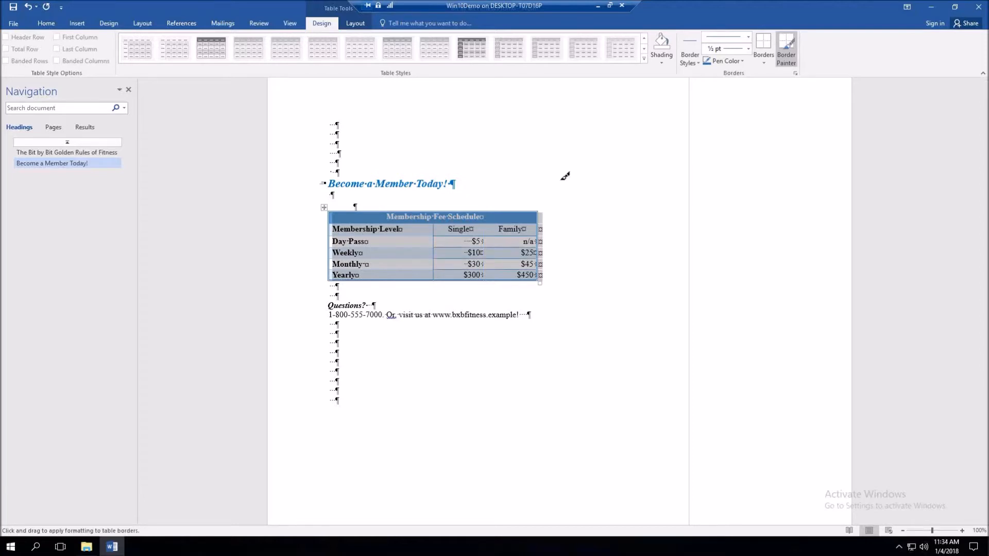
click(763, 63)
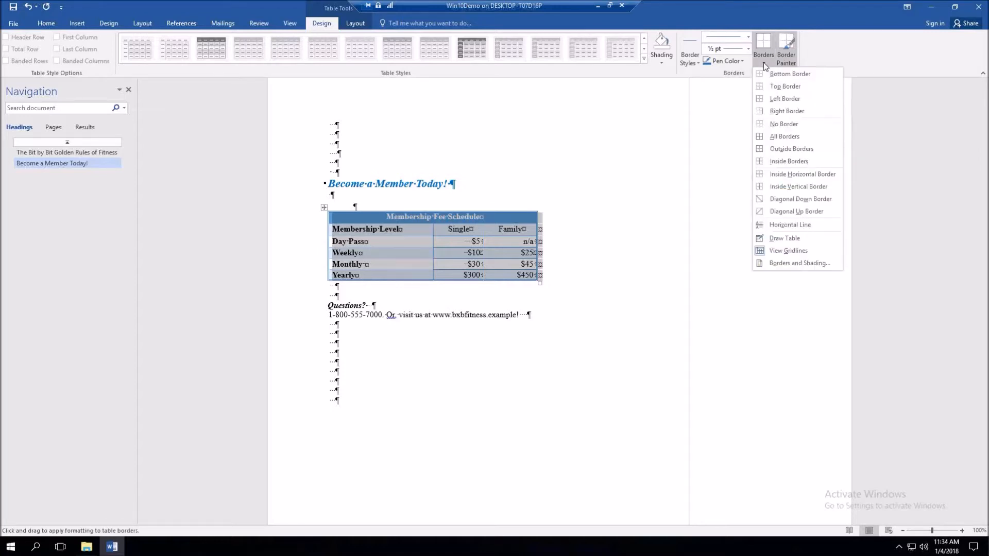
click(763, 63)
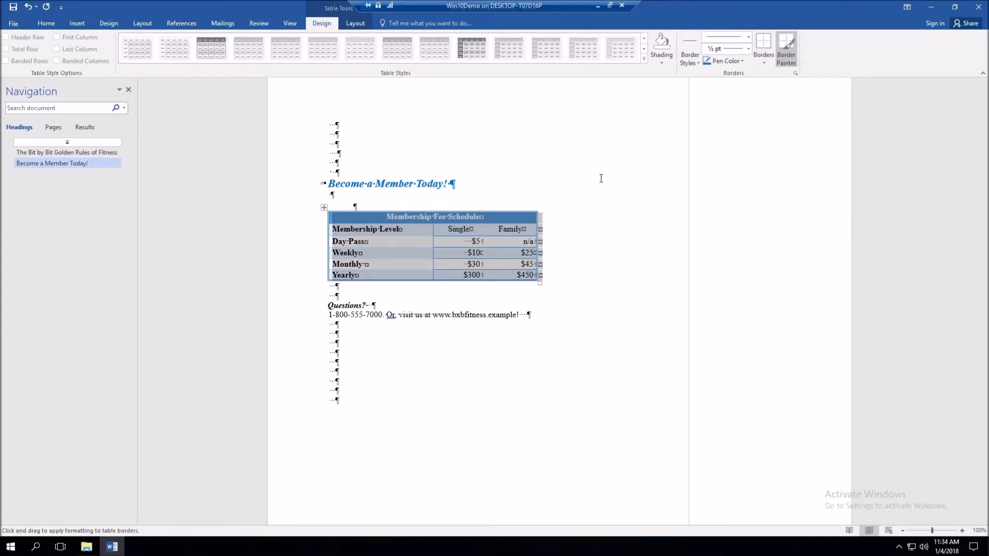
key(Escape)
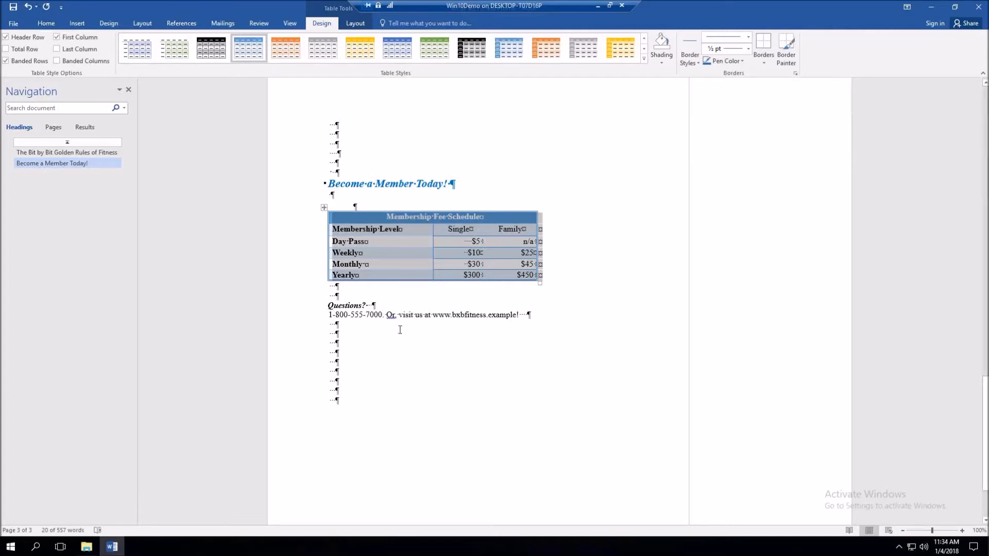
click(355, 23)
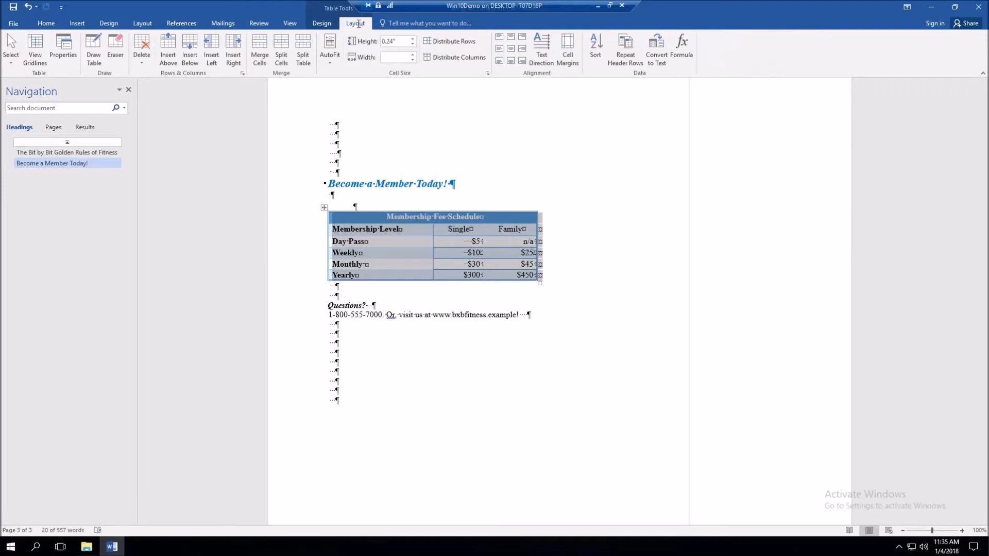
click(65, 46)
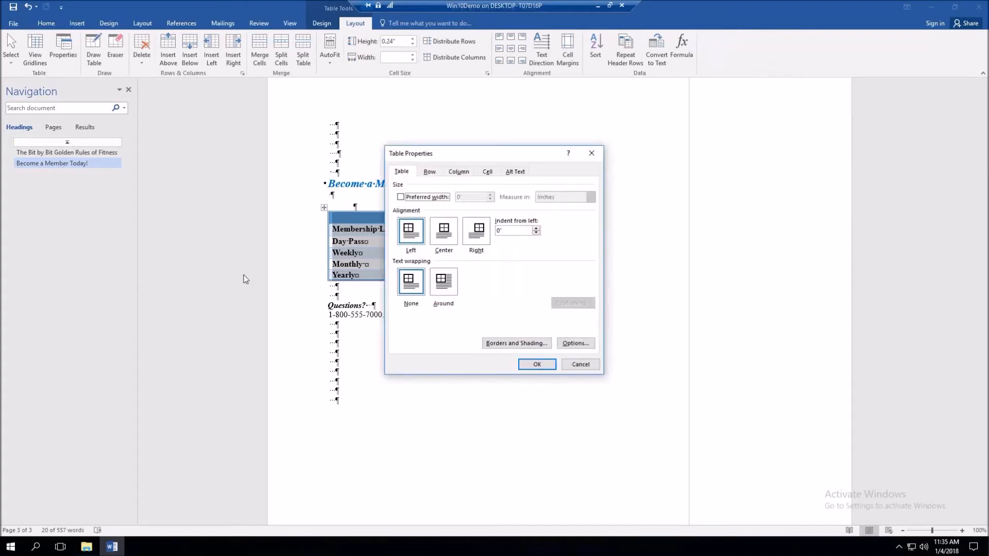
click(587, 366)
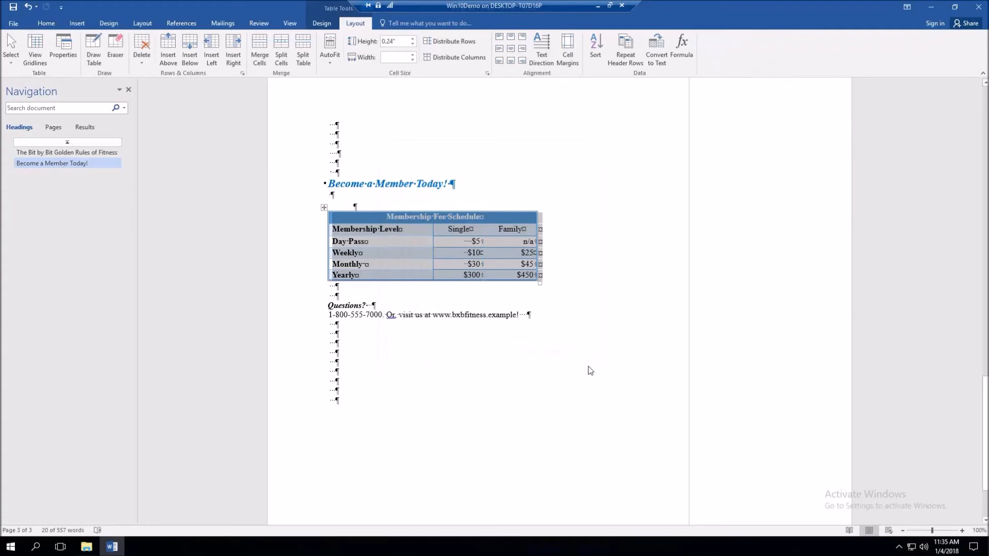
right_click(410, 247)
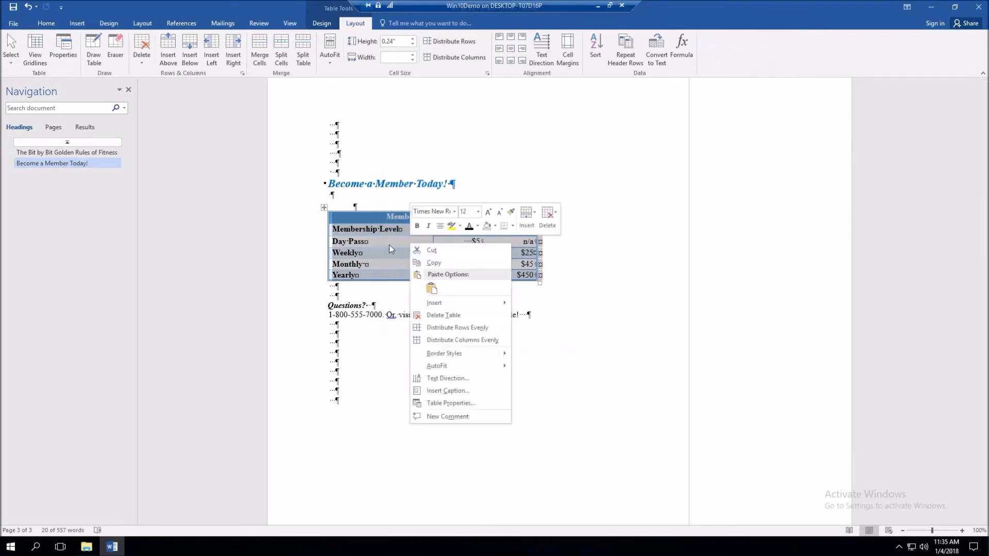
key(Escape)
Center the membership table horizontally on the page through its table properties
click(389, 246)
right_click(390, 249)
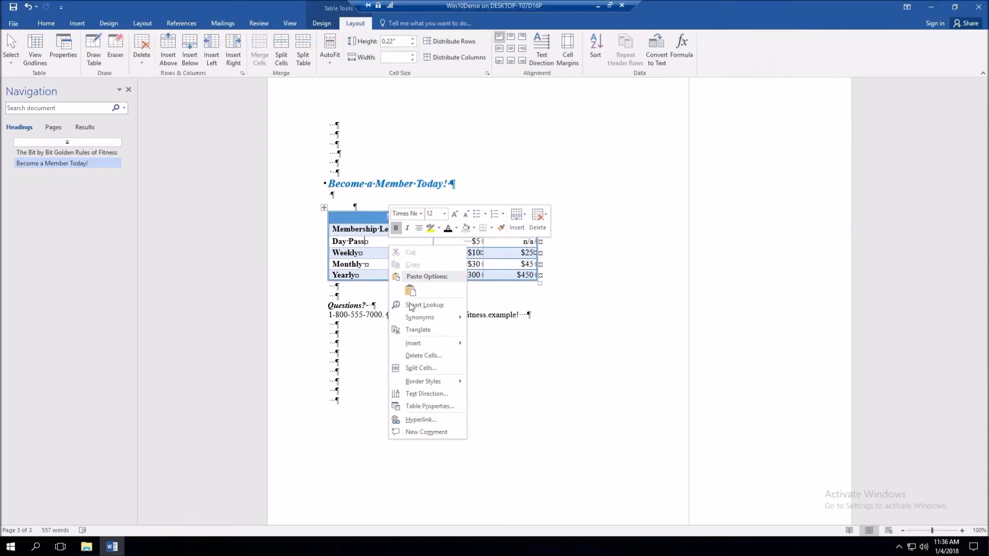
click(440, 407)
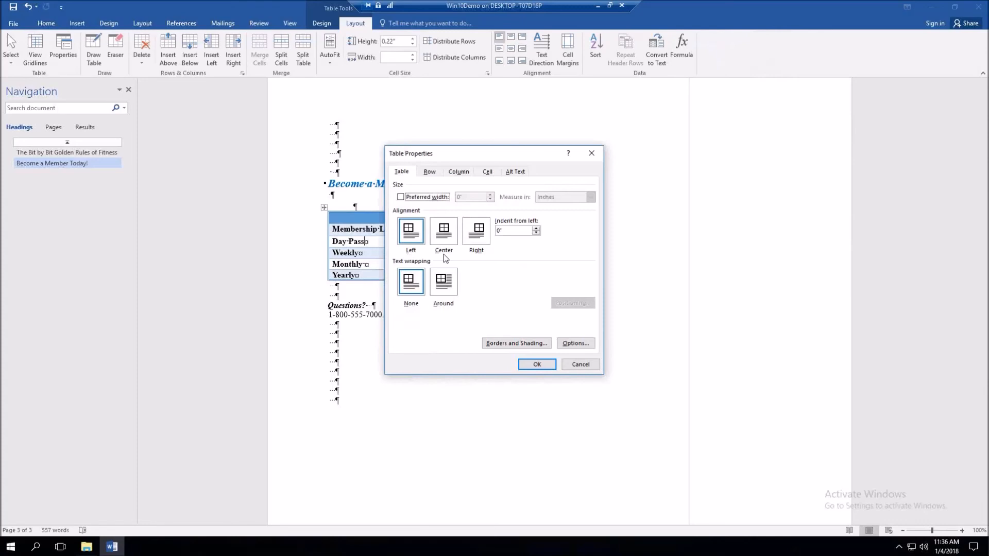
click(440, 238)
click(536, 366)
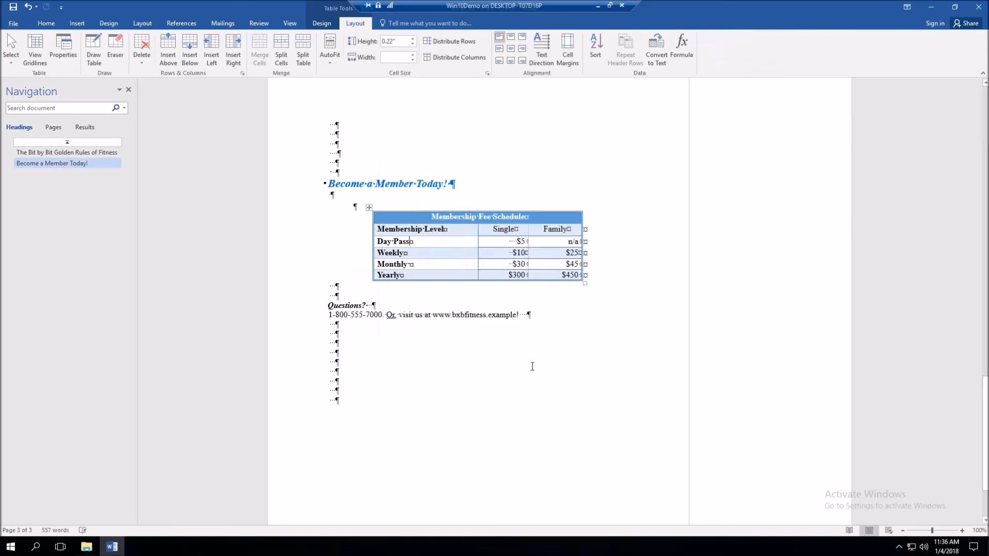